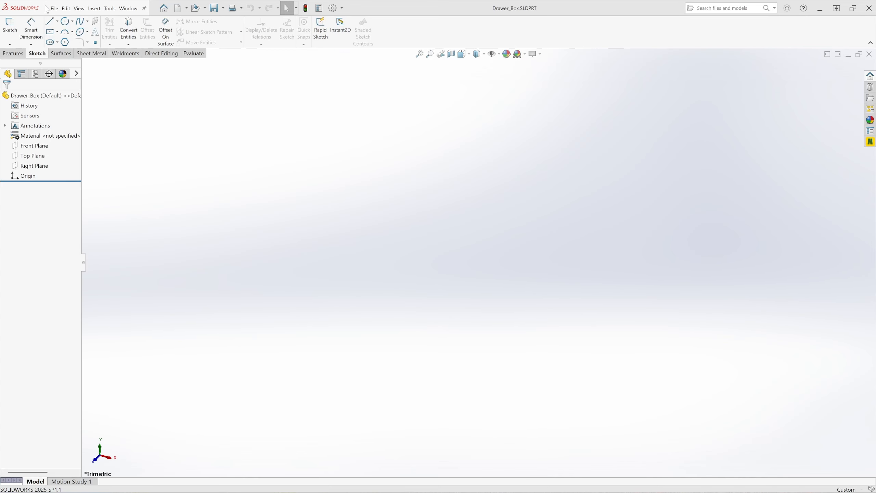
left_click(54, 8)
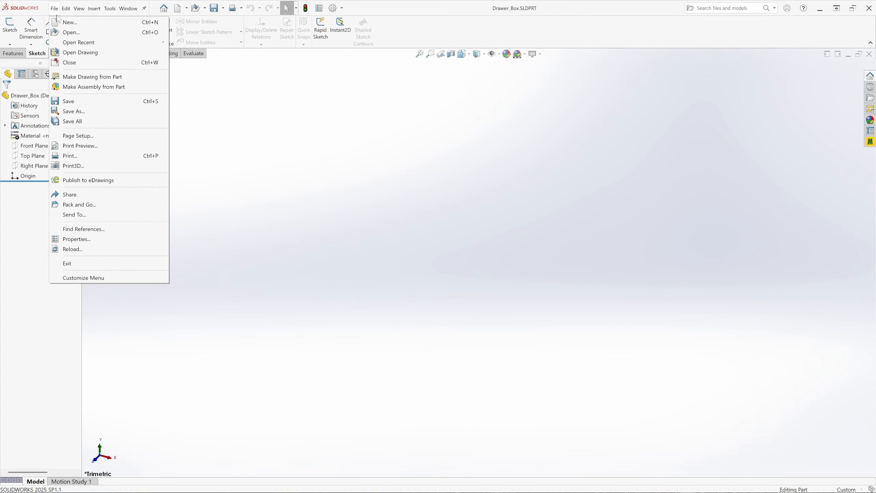
left_click(66, 22)
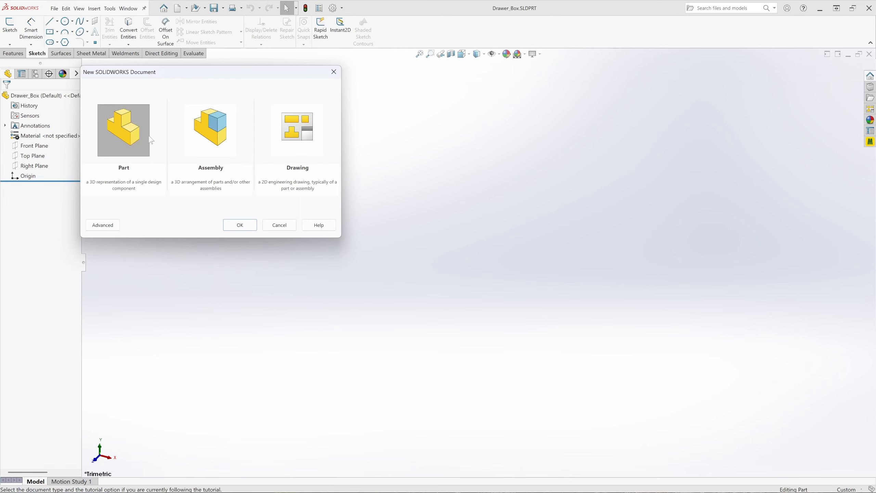
left_click(334, 72)
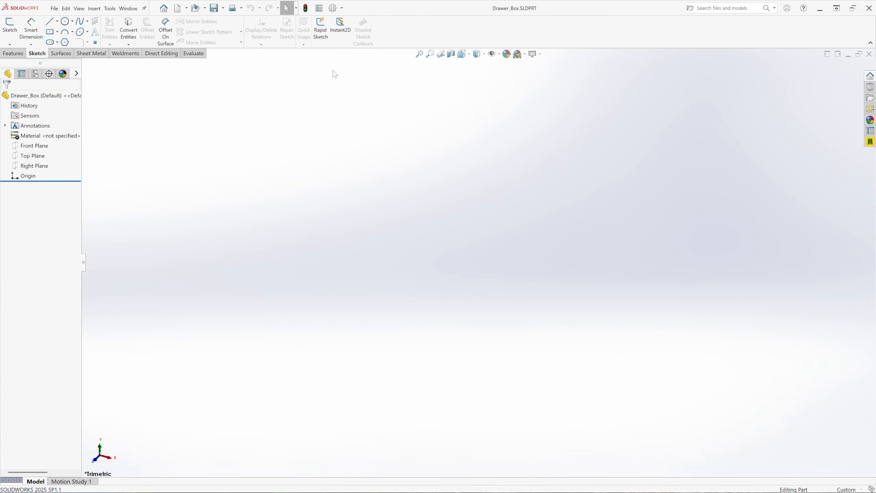
Apply the Plain White scene to the part's background
left_click(525, 54)
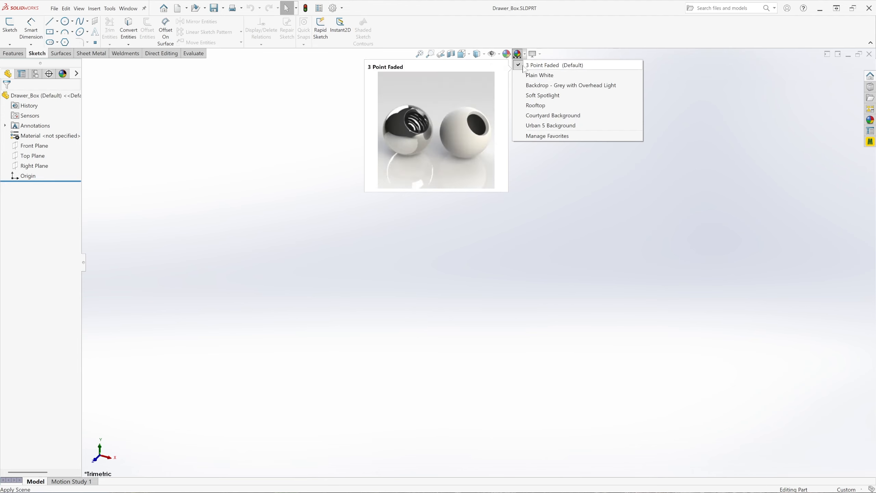
left_click(539, 75)
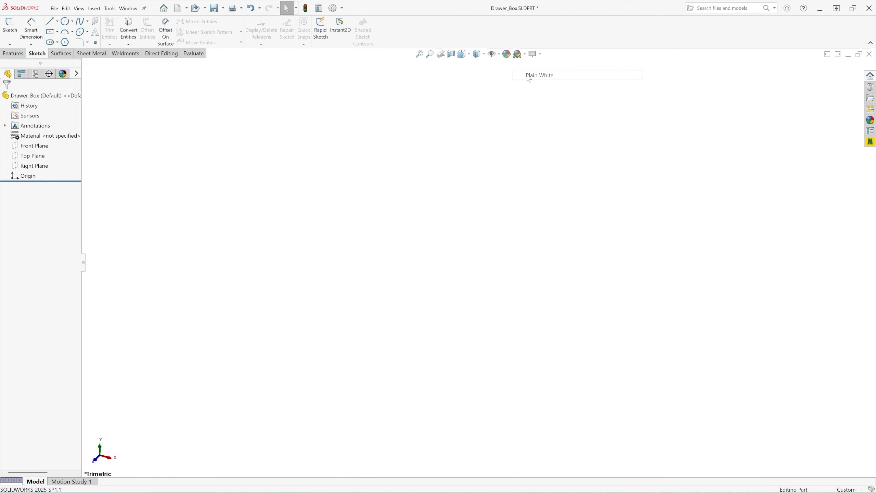
Set the document units to IPS (inch, pound, second) with three decimal places for length
left_click(342, 9)
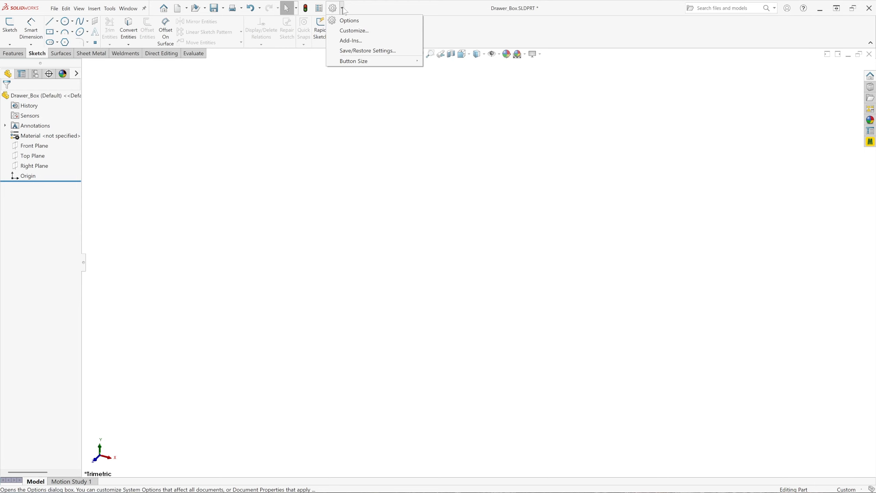
left_click(344, 20)
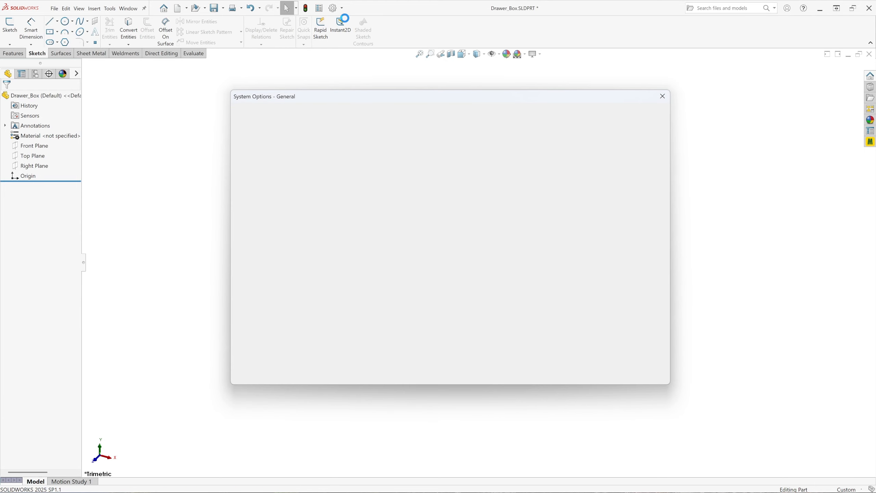
left_click(297, 118)
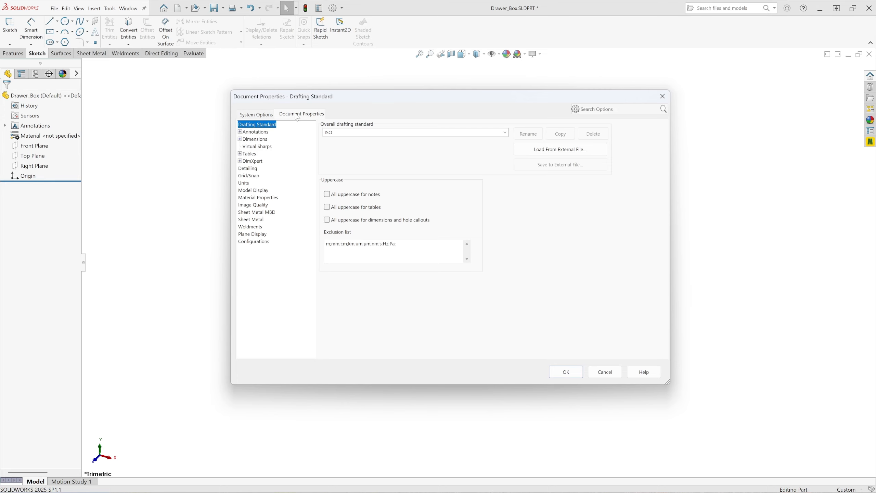
left_click(244, 182)
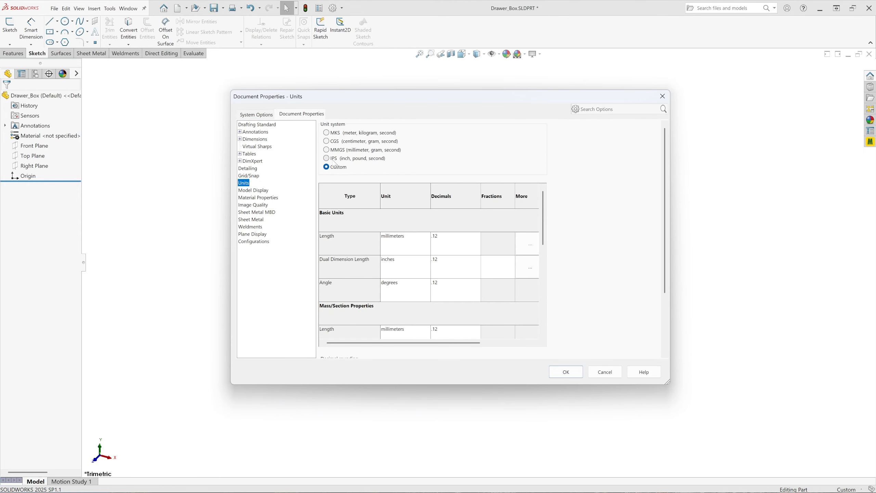
left_click(327, 159)
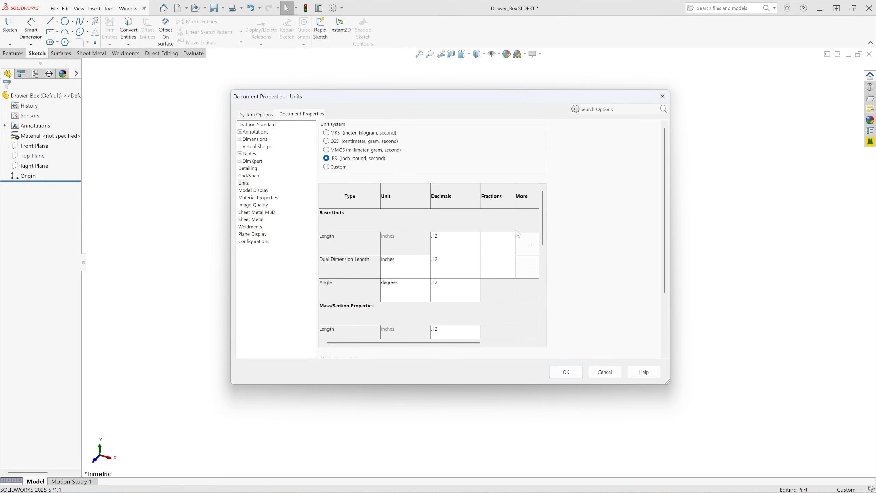
left_click(448, 249)
left_click(465, 250)
left_click(438, 266)
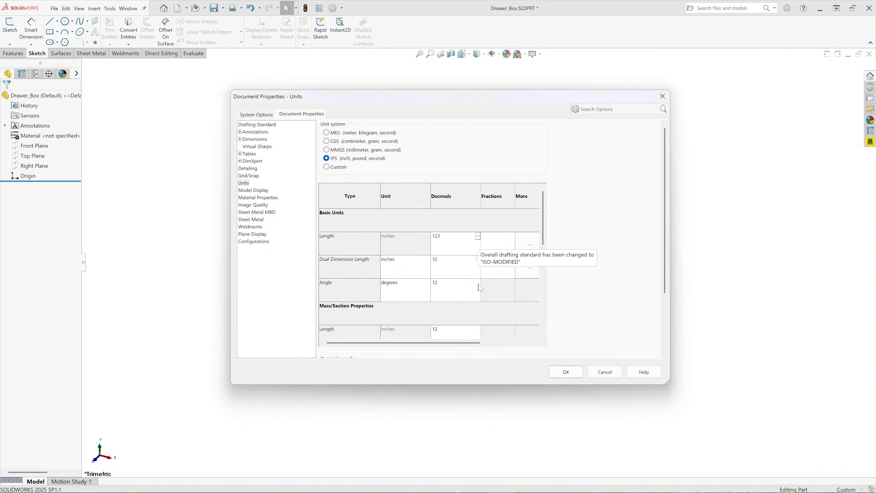
left_click(571, 372)
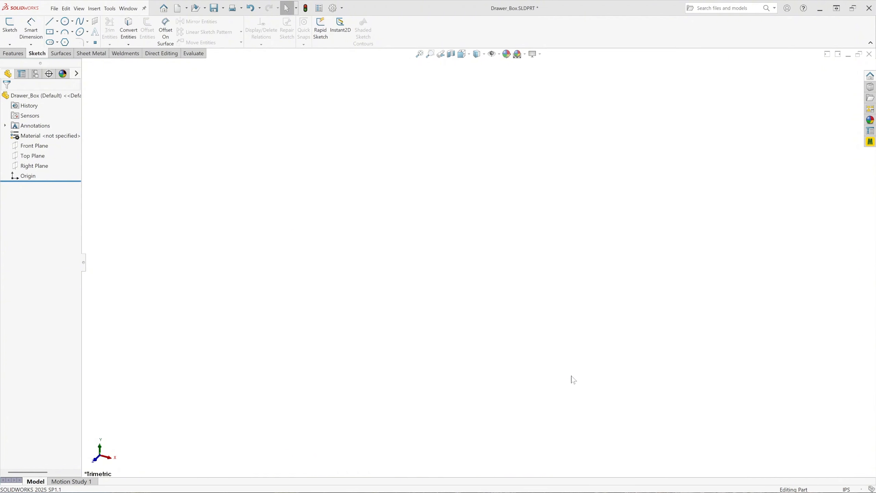
Sketch a center rectangle about 4.7 in wide and 7.27 in tall on the Top Plane, centered on the origin
left_click(34, 157)
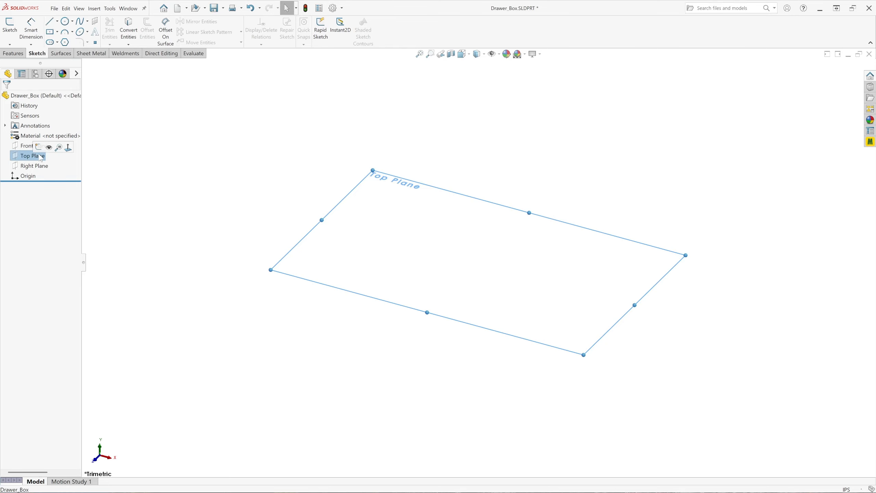
left_click(38, 147)
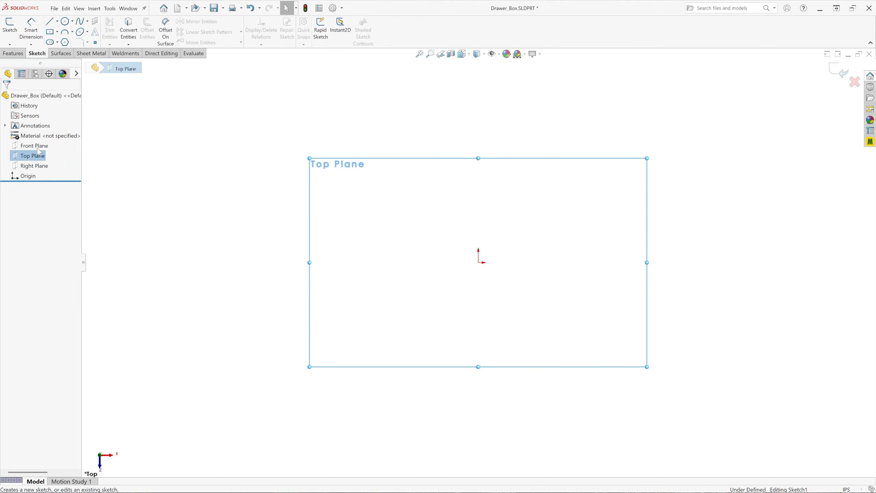
left_click(51, 34)
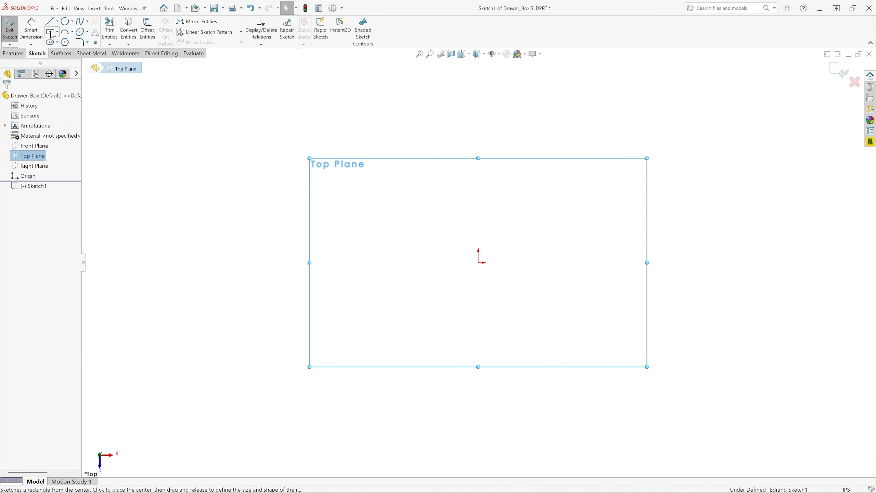
left_click(478, 263)
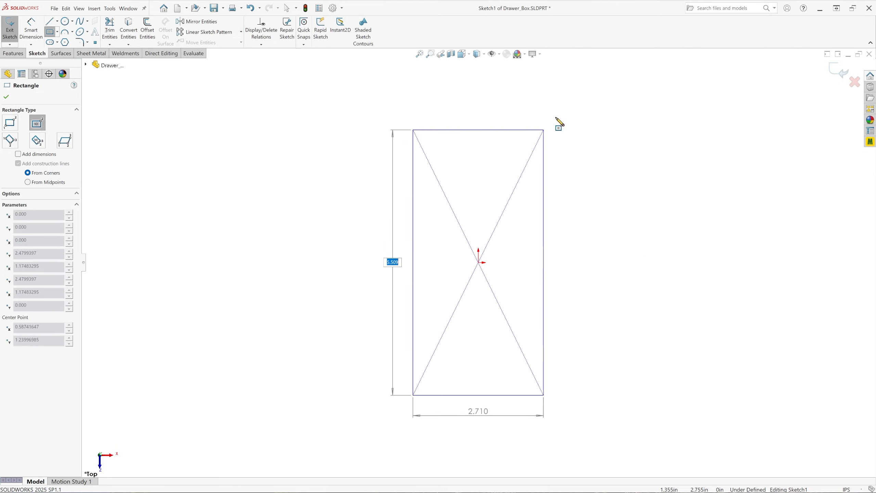
left_click(591, 87)
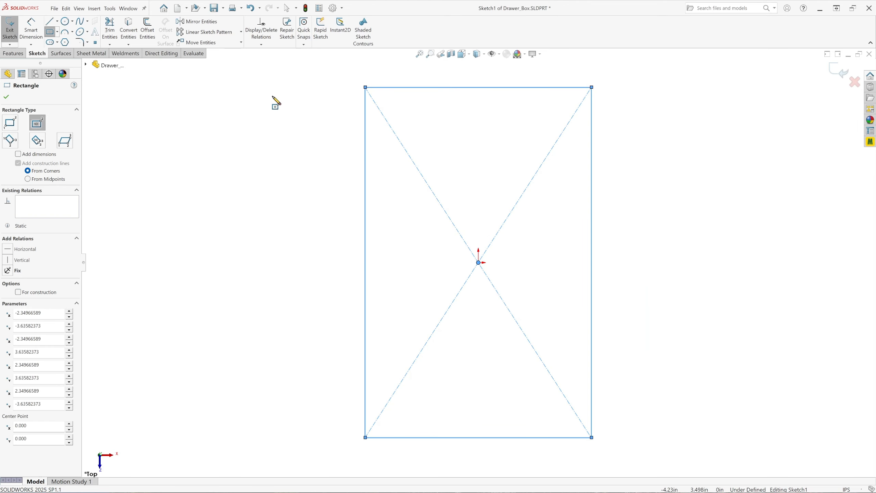
left_click(6, 96)
Dimension the rectangle's vertical side to 16 in
left_click(29, 40)
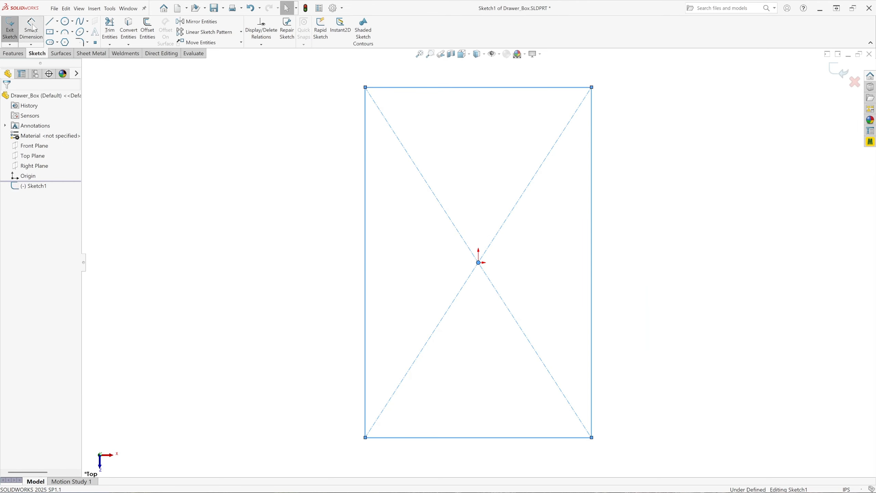
left_click(366, 272)
left_click(318, 264)
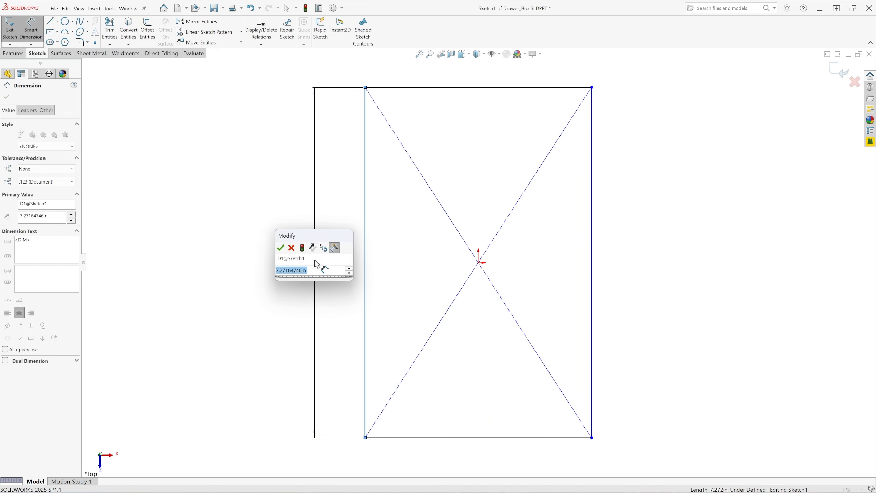
type("16")
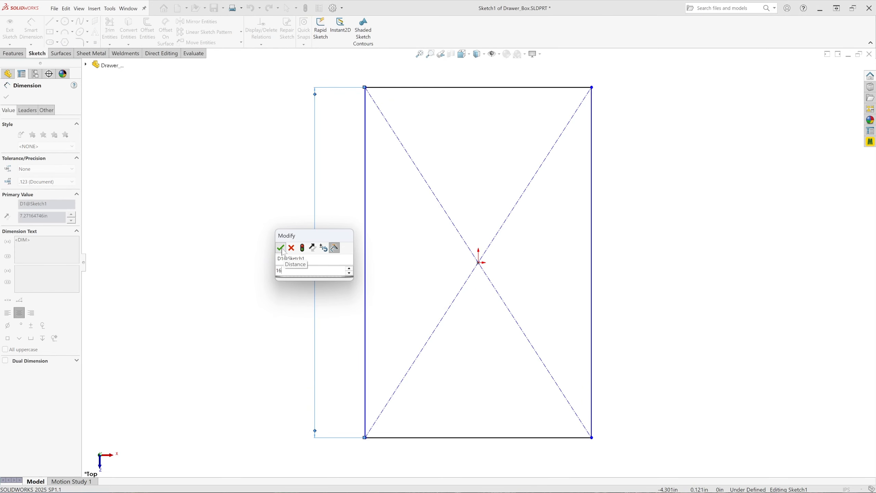
key("Return")
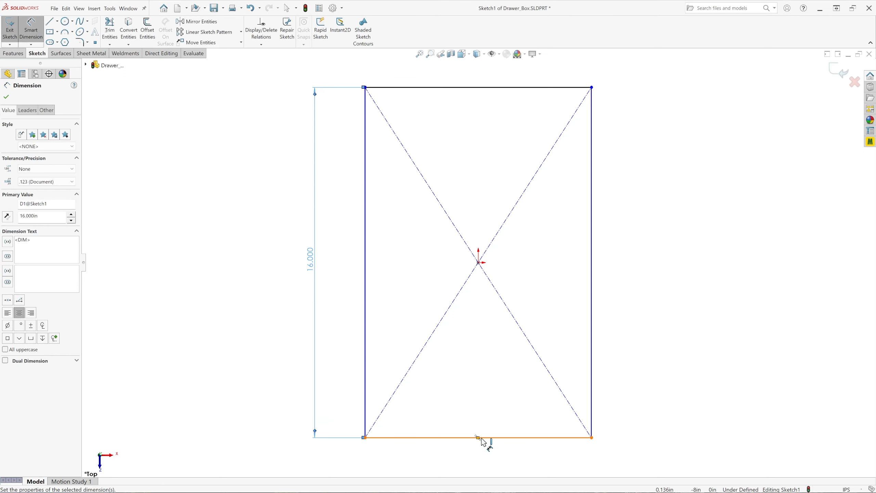
Dimension the rectangle's lower horizontal side to 14 in and finish dimensioning
left_click(482, 437)
left_click(482, 465)
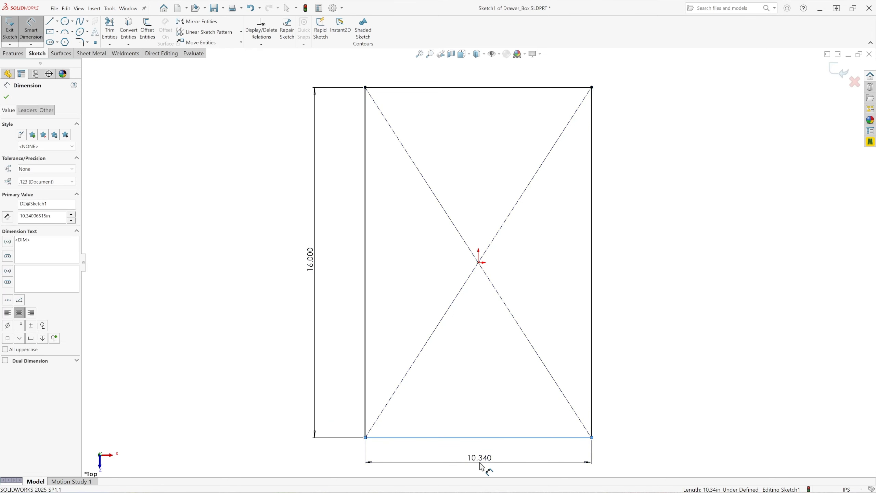
type("1")
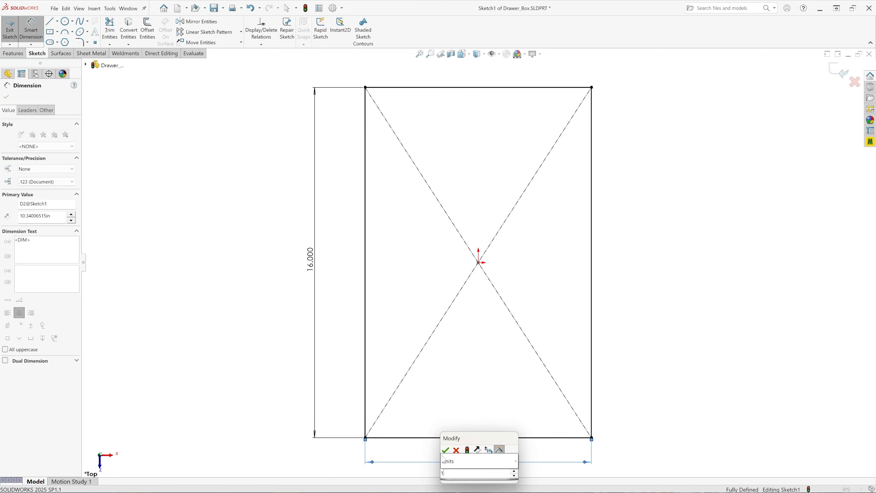
type("4")
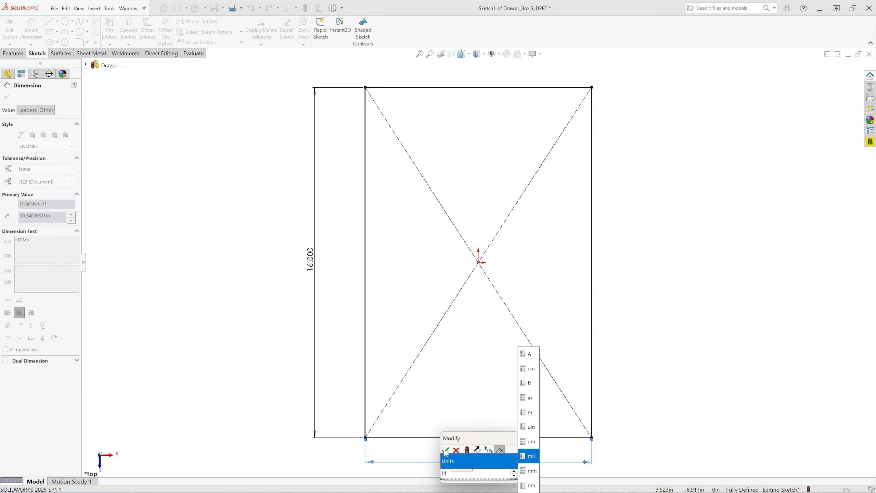
left_click(444, 449)
left_click(444, 450)
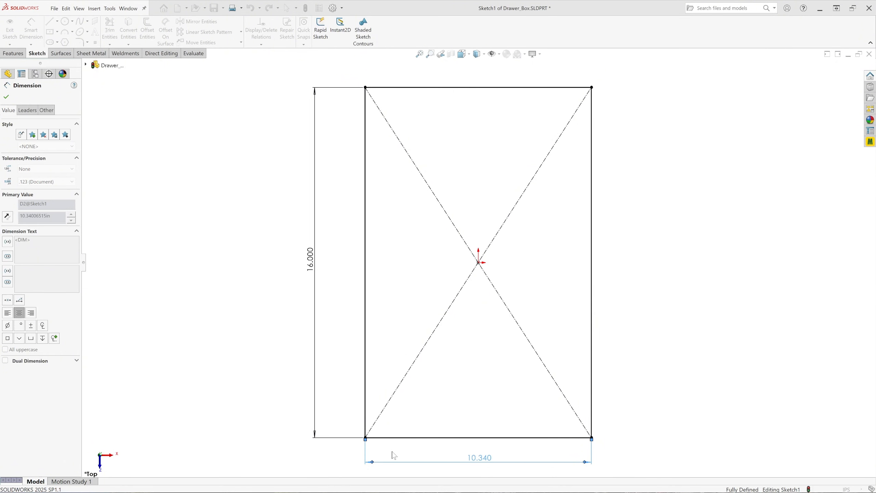
key("Escape")
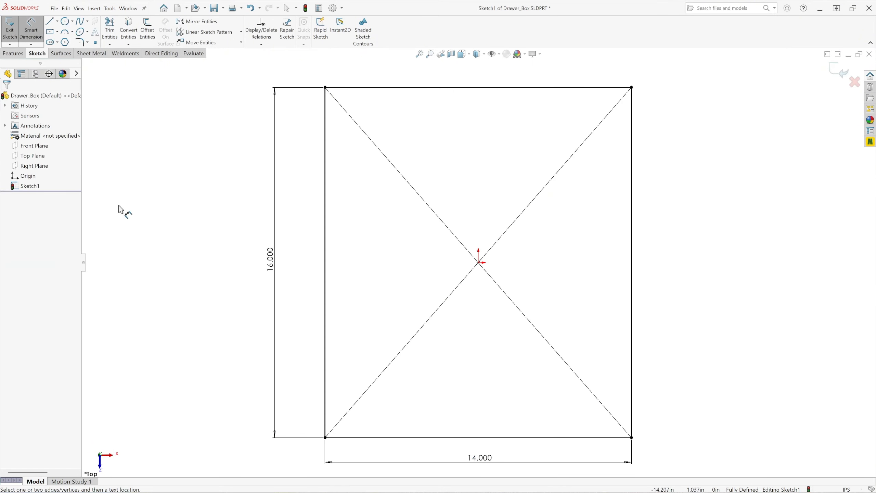
Offset the whole rectangle 0.5 in inward, keeping the base geometry as solid sketch lines and placing the offset dimension
left_click(148, 38)
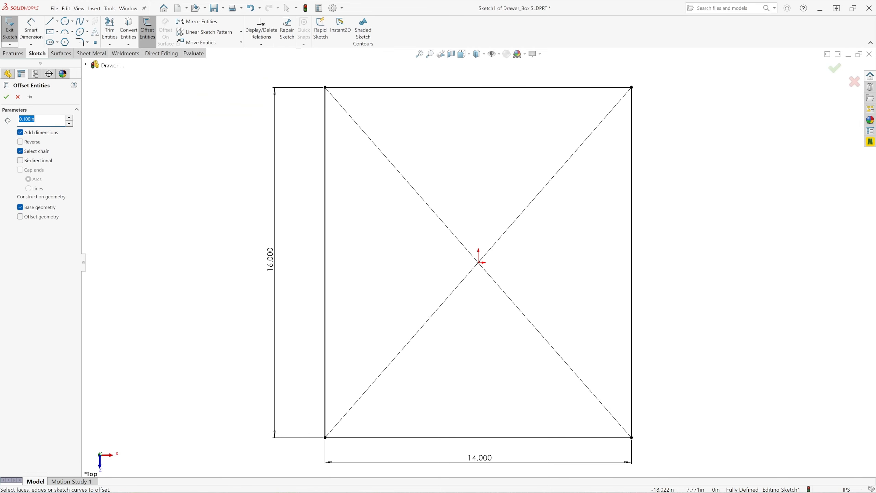
type("0.5")
key("Return")
left_click(19, 207)
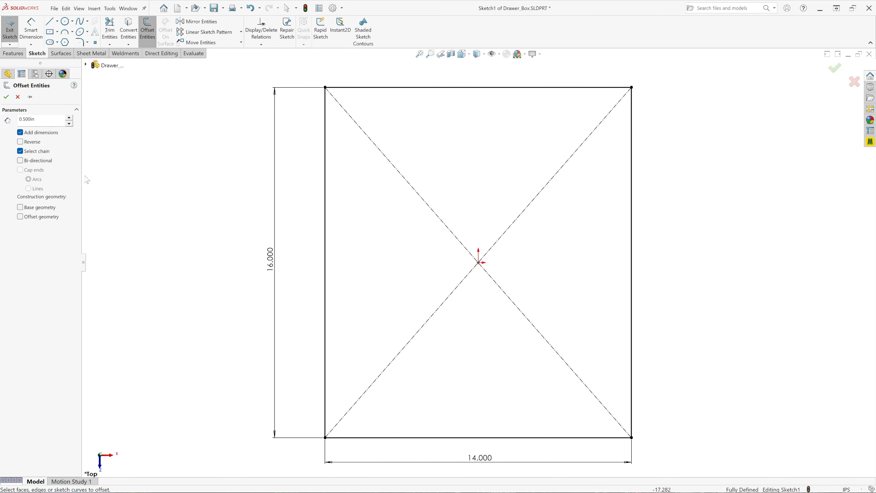
left_click(325, 212)
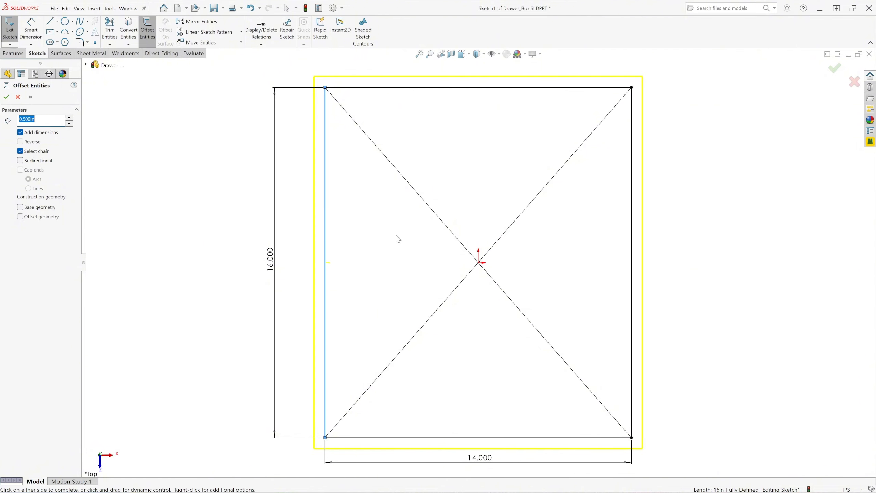
left_click(398, 238)
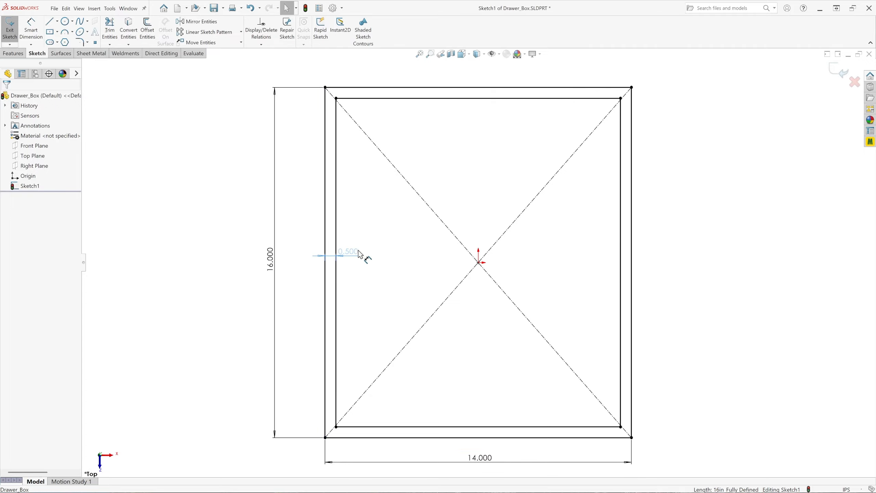
left_click(358, 253)
left_click(10, 100)
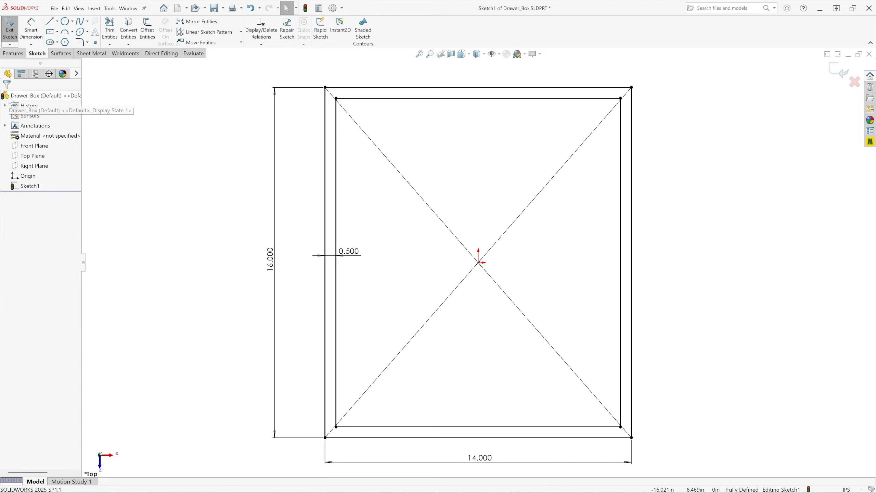
Extend both ends of the inner rectangle's two vertical lines to the outer rectangle's horizontal sides
left_click(109, 44)
left_click(128, 52)
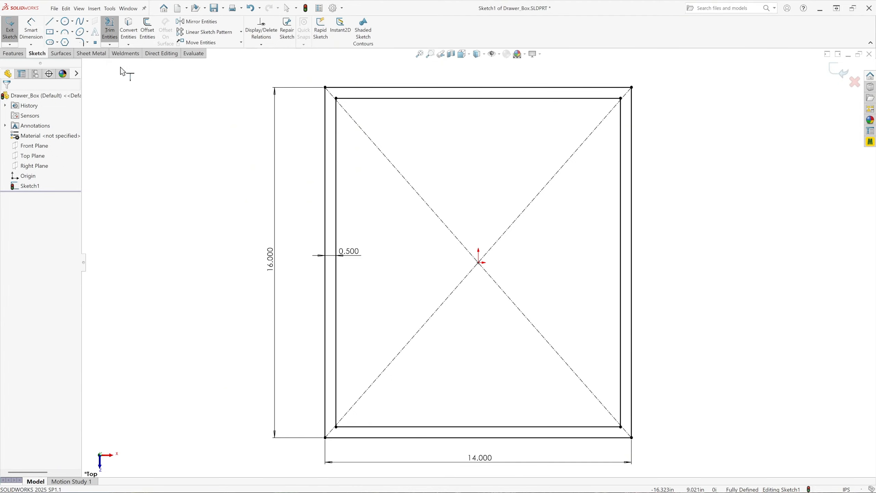
left_click(335, 110)
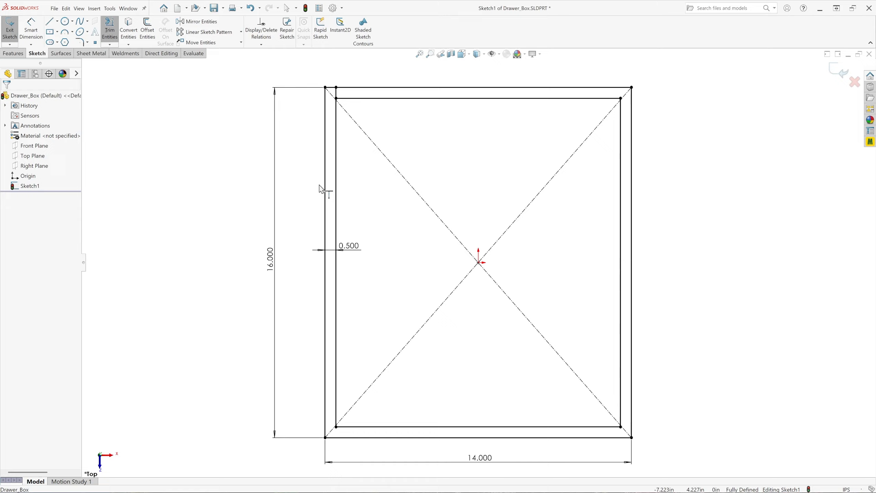
left_click(336, 415)
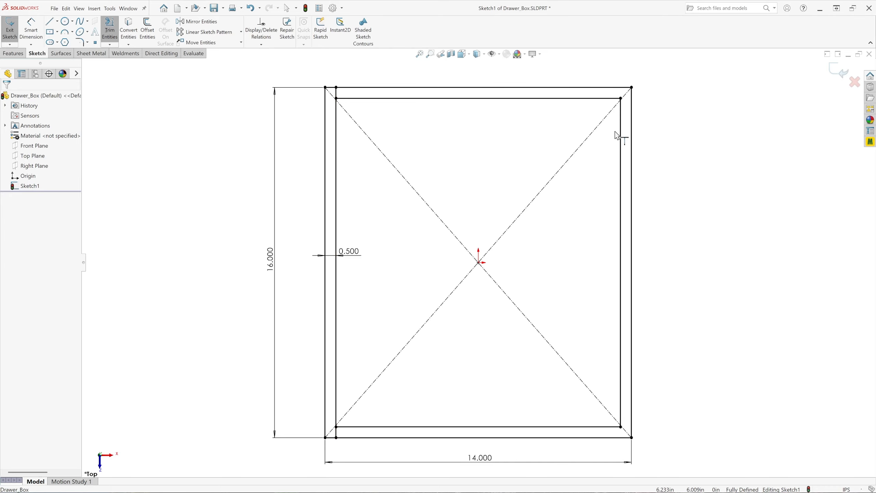
left_click(621, 121)
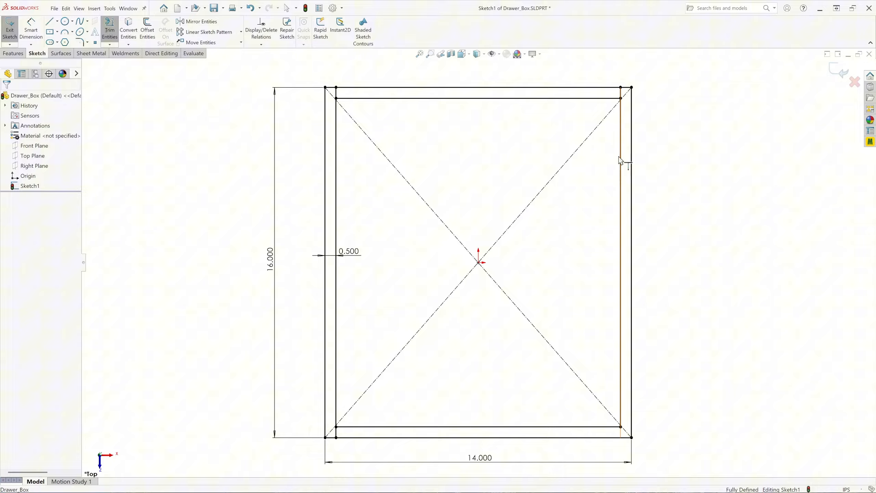
left_click(619, 414)
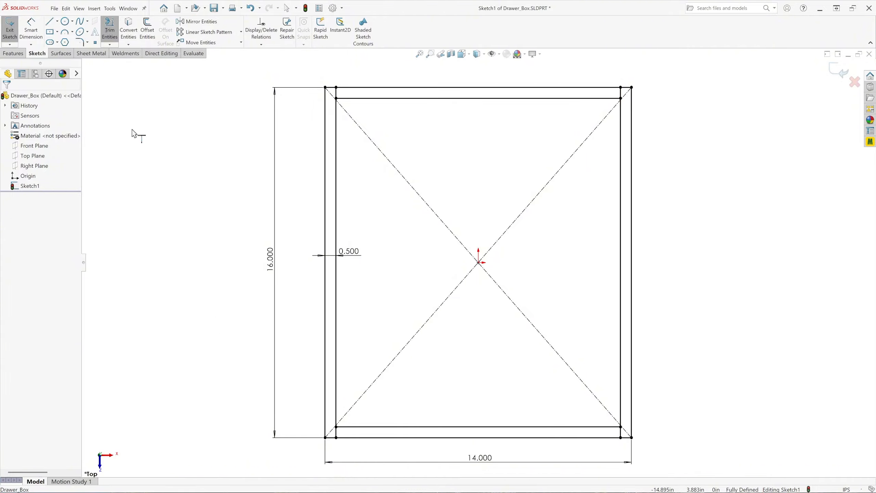
Start a Boss-Extrude of the sketch with a 5.25 in depth and the Blind end condition
left_click(13, 53)
left_click(12, 34)
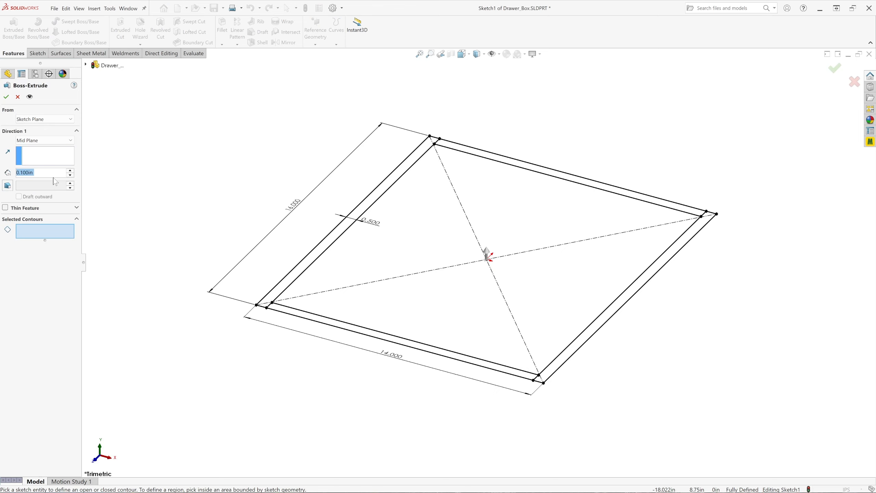
type("5.")
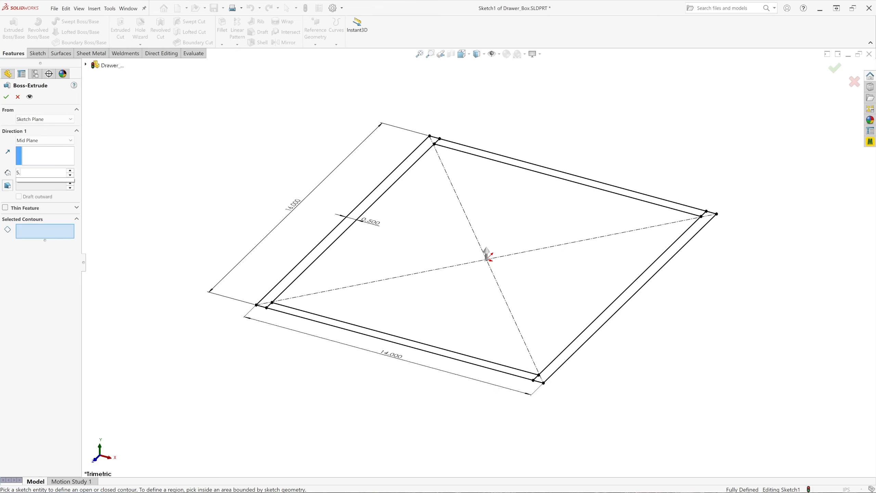
type("250")
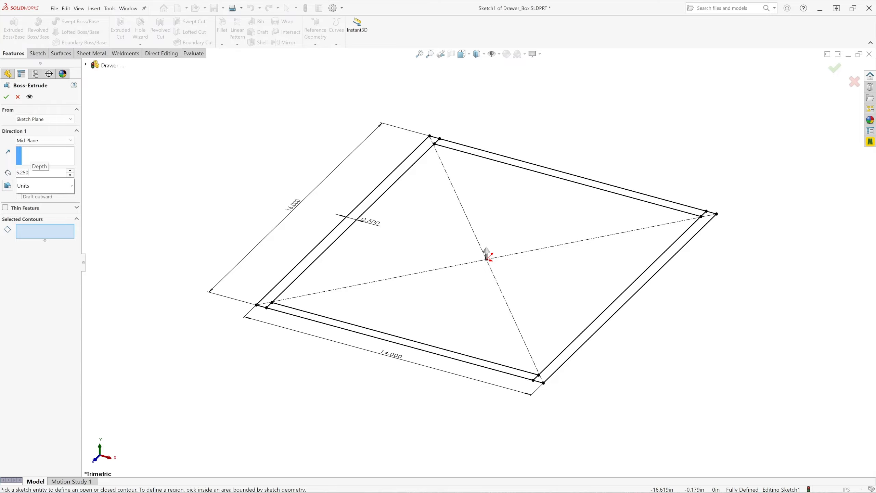
key("Return")
left_click(68, 141)
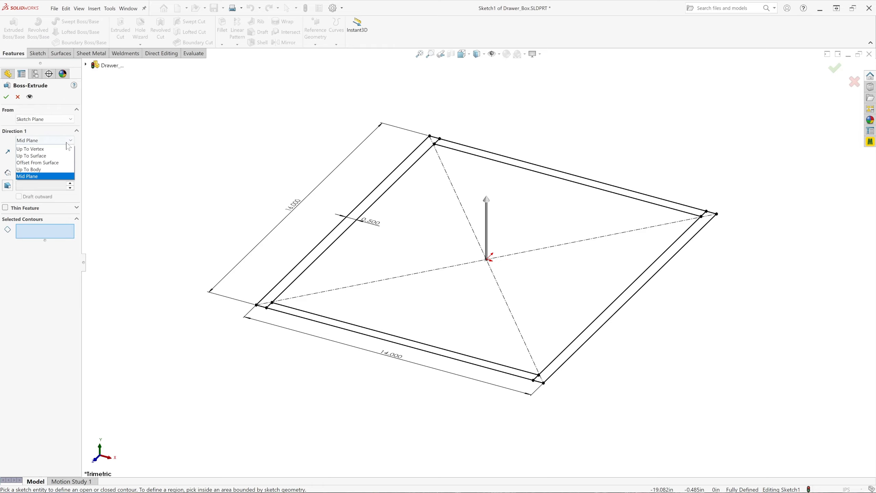
scroll(68, 156, "up", 3)
left_click(39, 151)
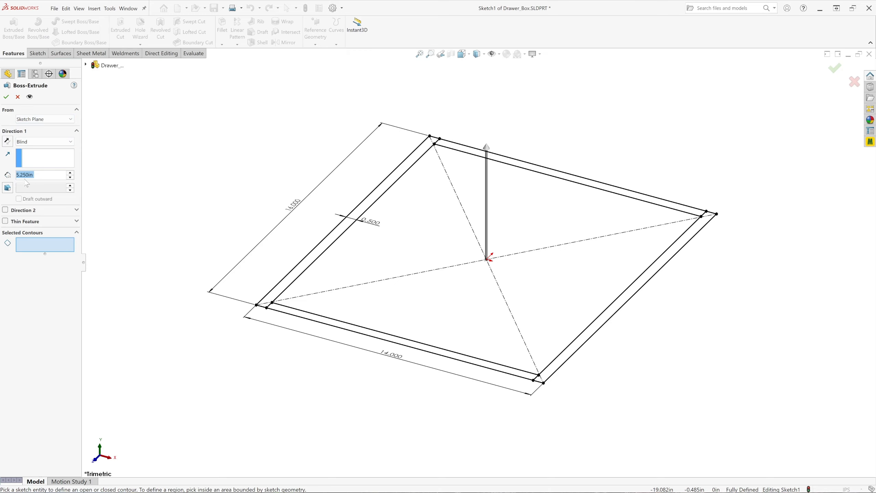
Choose the two full-length side wall regions as the extrusion's contours and finish the feature
left_click(48, 247)
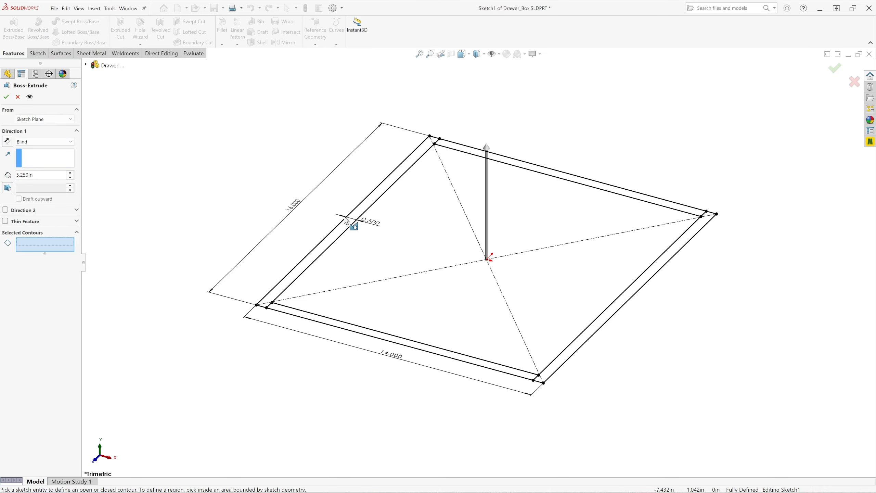
left_click(324, 250)
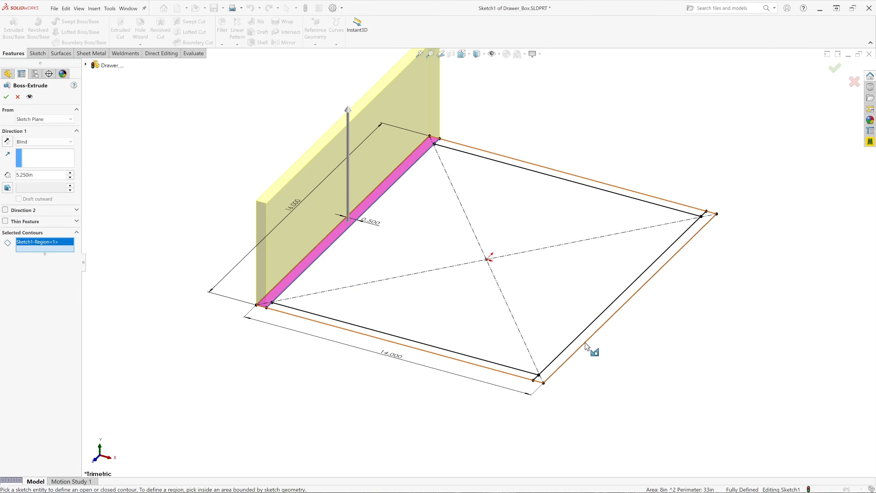
left_click(585, 343)
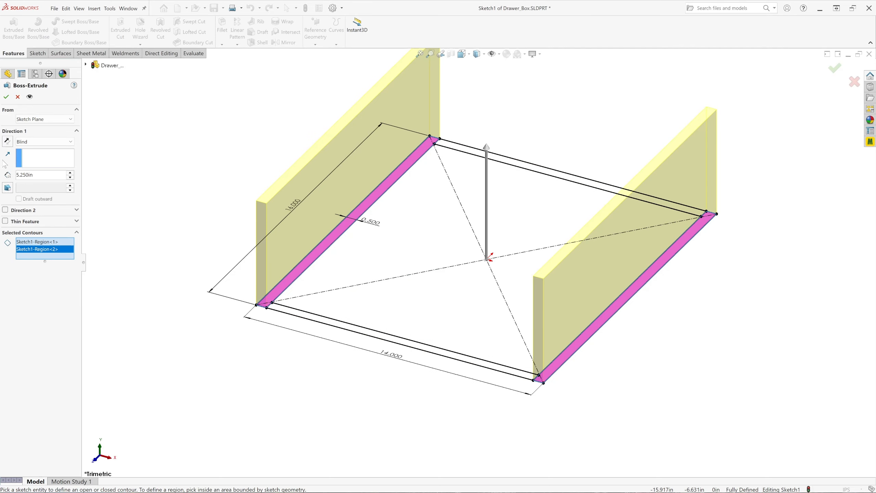
left_click(7, 98)
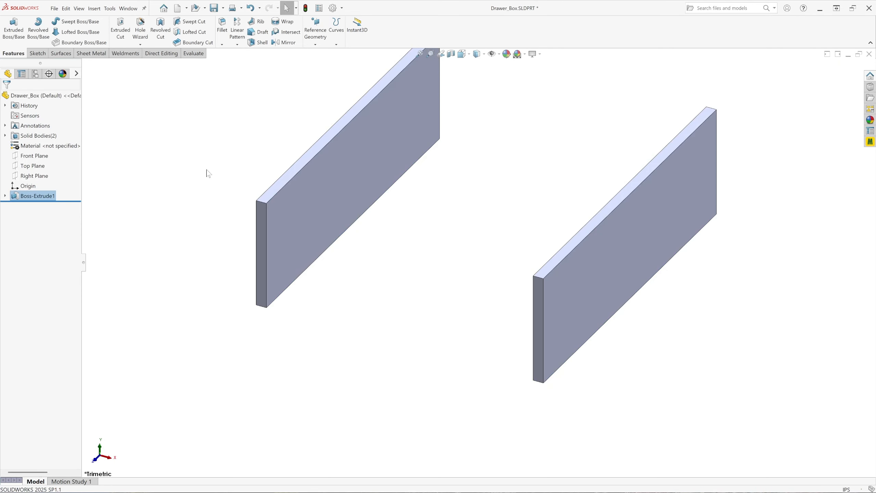
key("f")
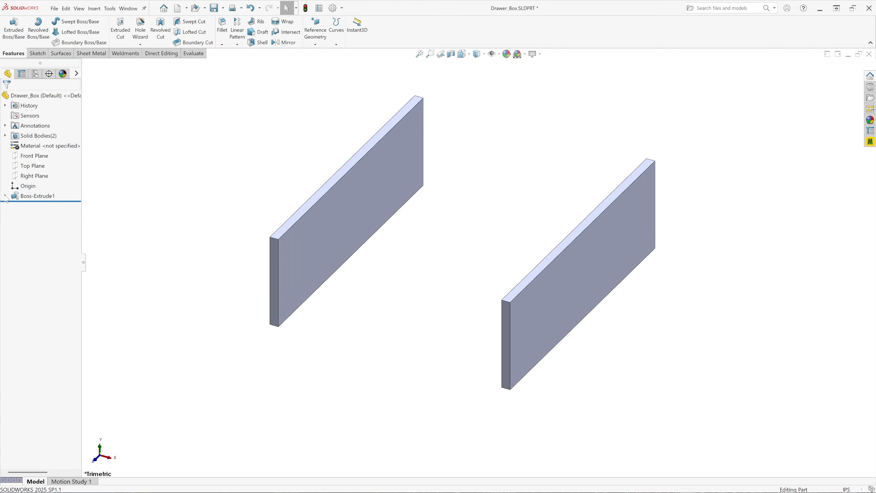
Extrude the front and back wall regions of the same sketch 5.25 in Blind as separate bodies, with Merge result off
left_click(5, 196)
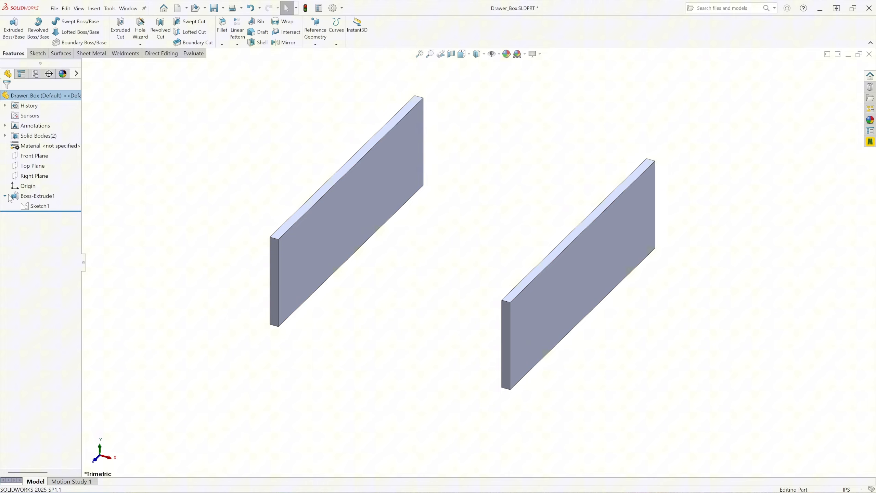
left_click(37, 207)
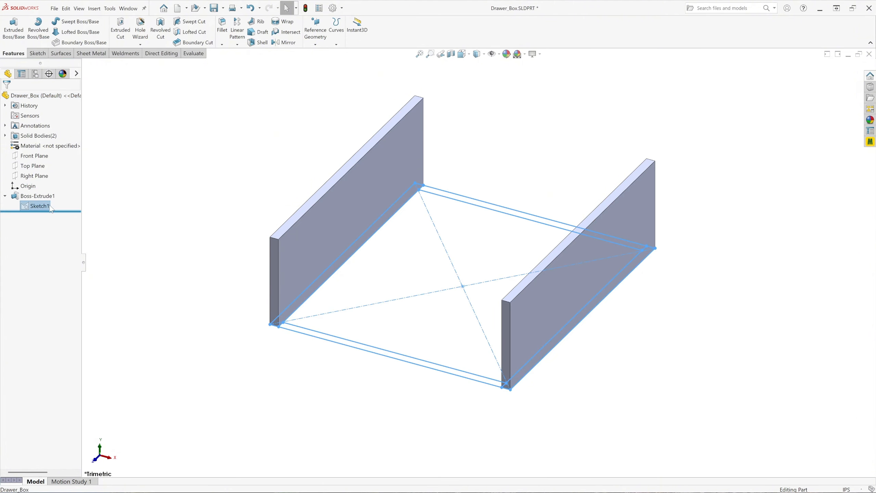
left_click(12, 35)
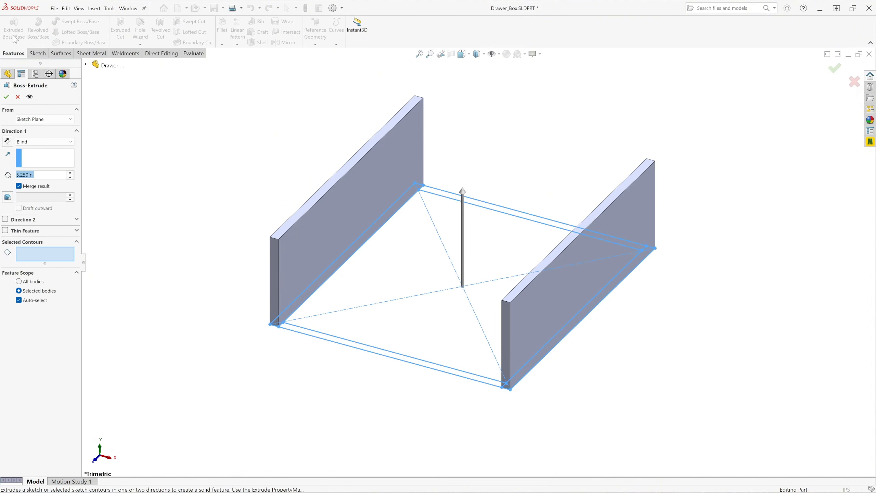
left_click(29, 189)
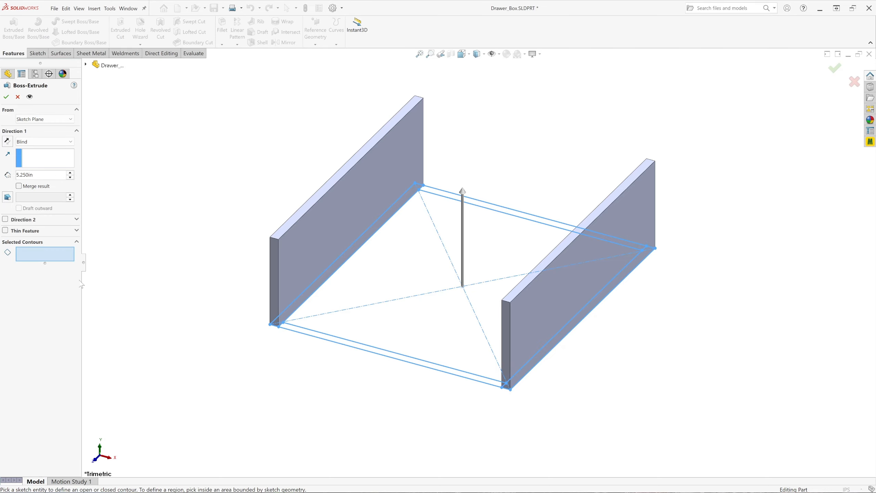
left_click(51, 254)
left_click(492, 208)
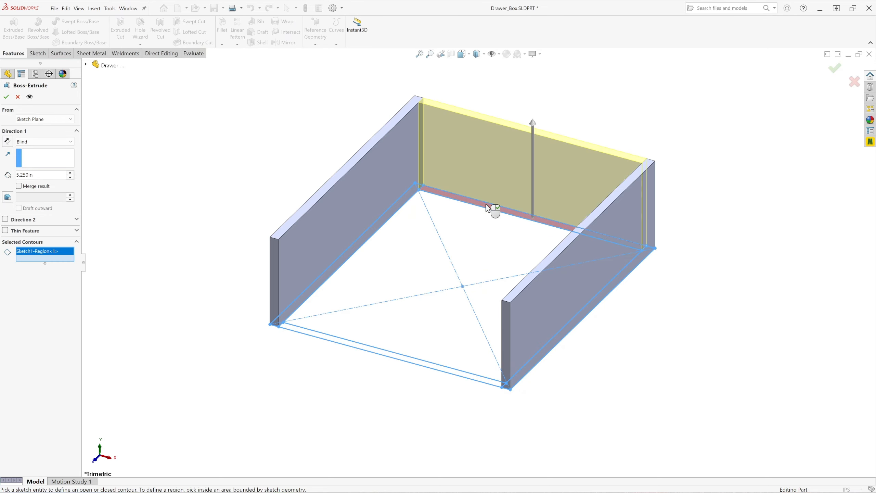
left_click(410, 362)
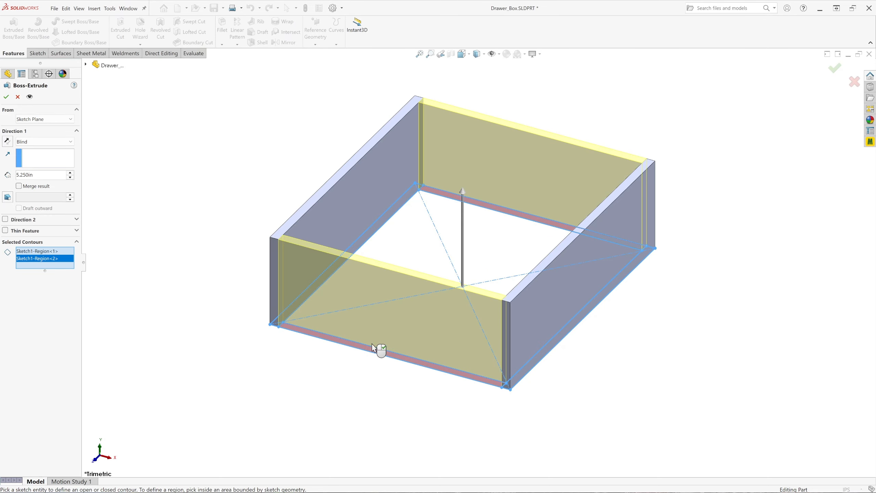
left_click(6, 96)
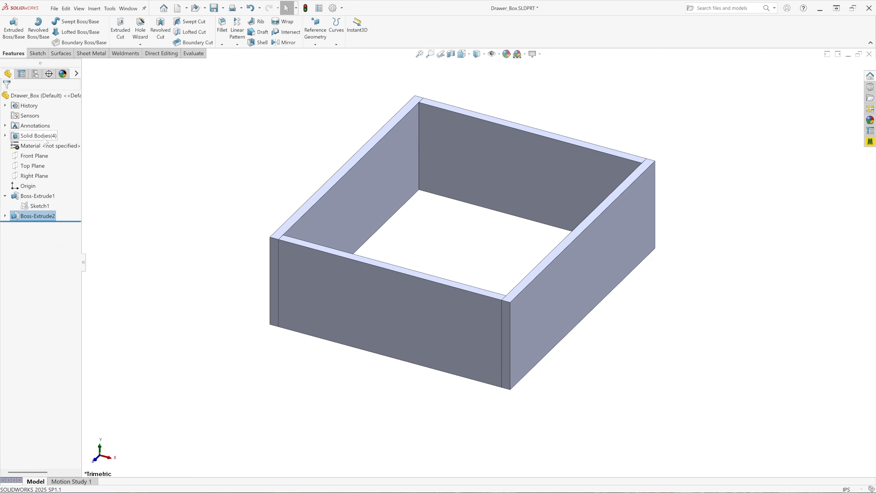
left_click(5, 196)
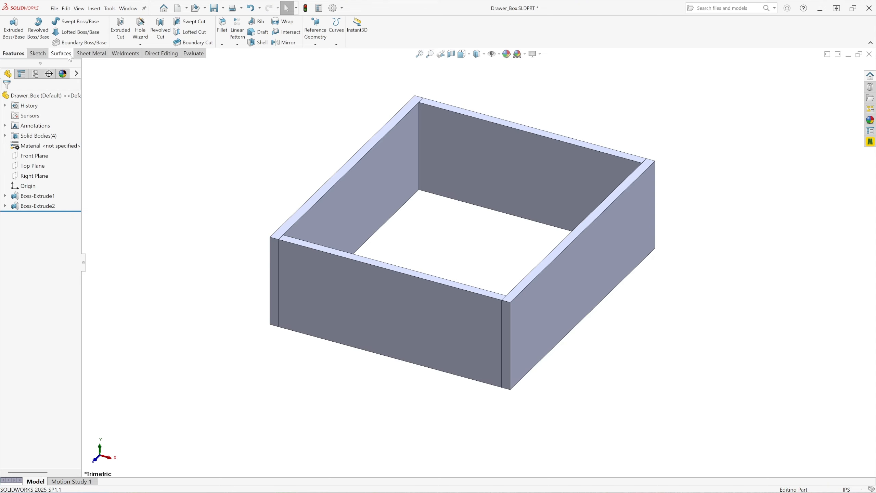
left_click(89, 55)
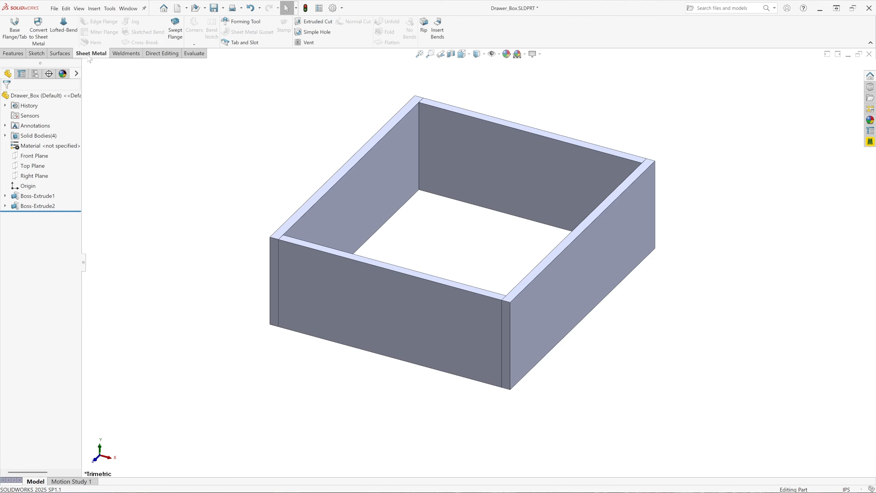
left_click(13, 53)
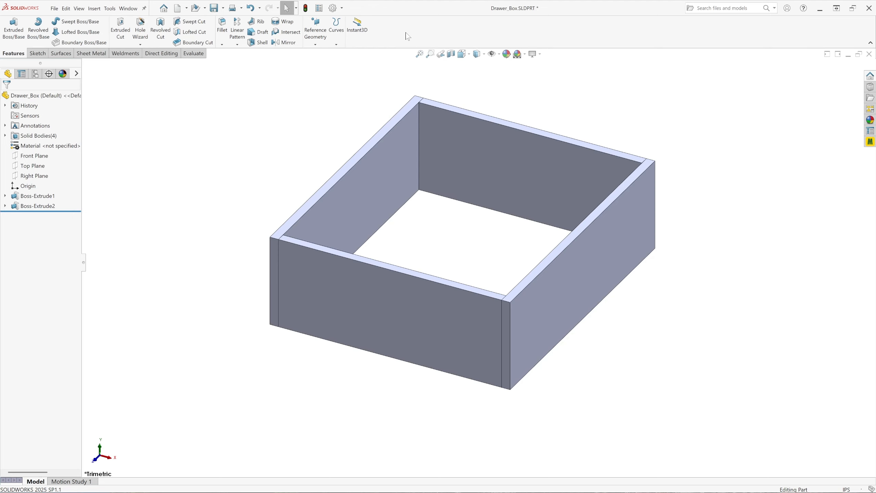
right_click(405, 33)
mouse_move(428, 59)
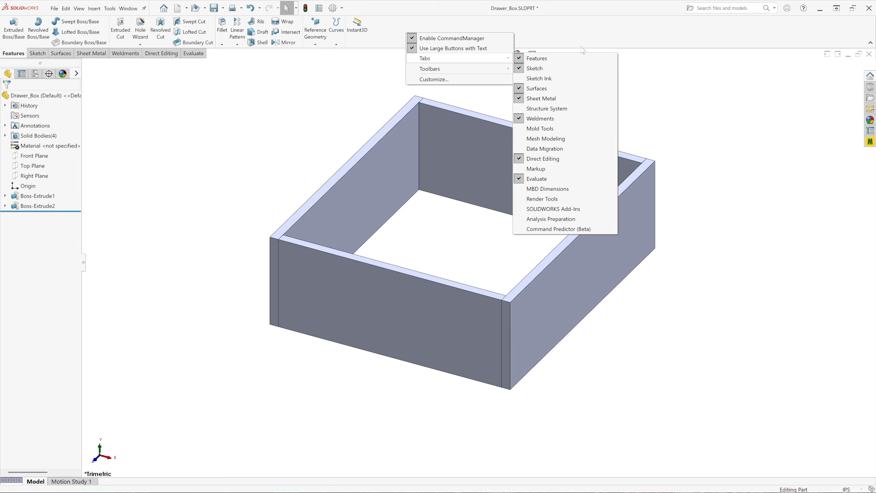
left_click(514, 40)
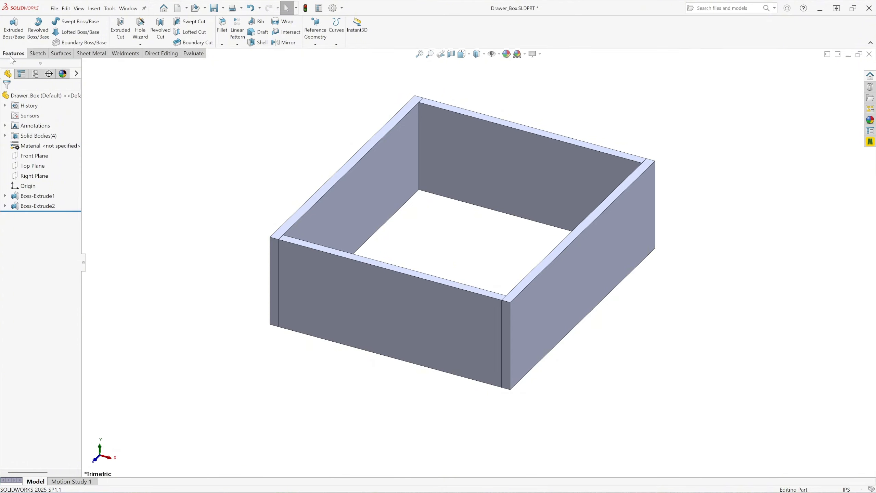
Start a Tab and Slot joint at the front right corner, using the front wall's vertical edge and the right wall's outer face
left_click(88, 54)
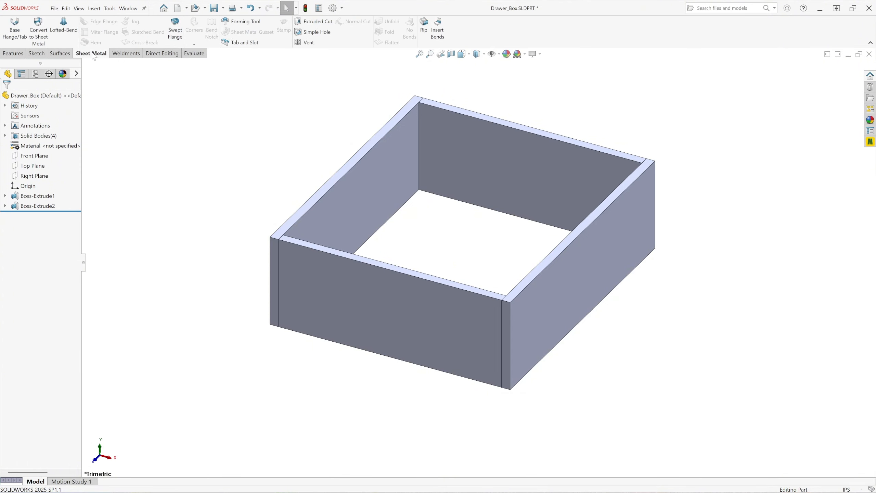
left_click(245, 44)
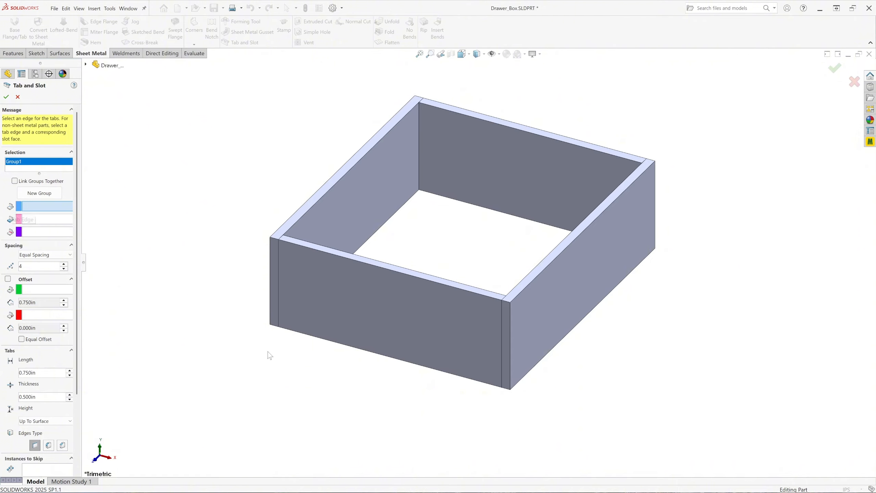
left_click(500, 350)
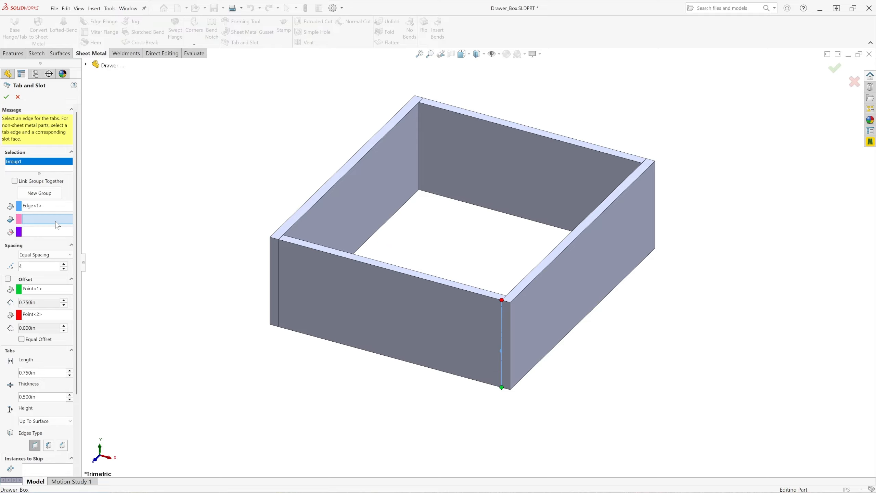
left_click(39, 218)
left_click(527, 333)
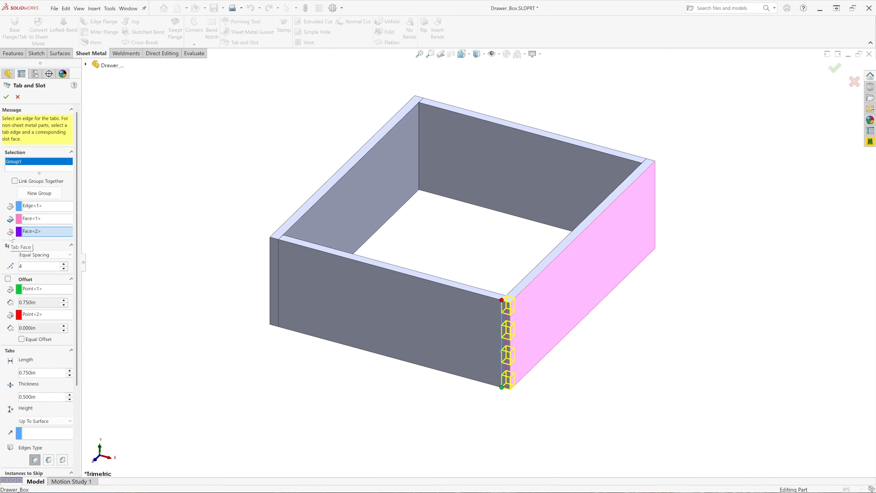
scroll(511, 364, "down", 5)
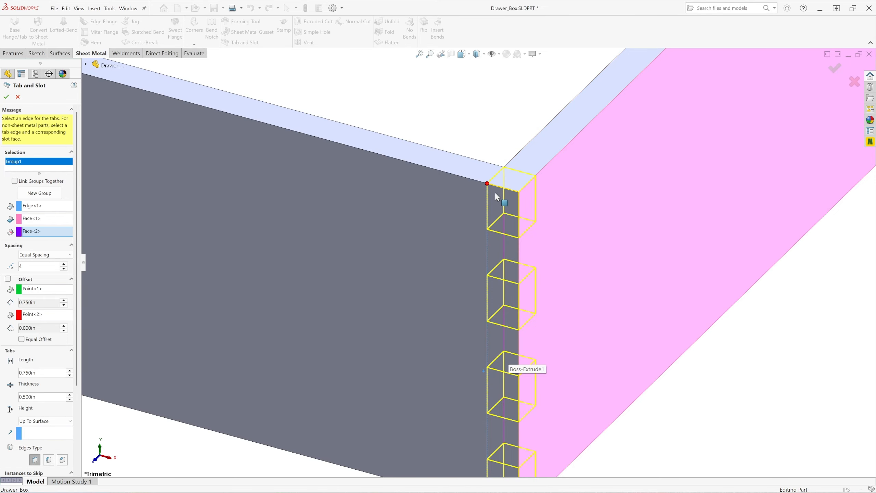
scroll(497, 203, "up", 3)
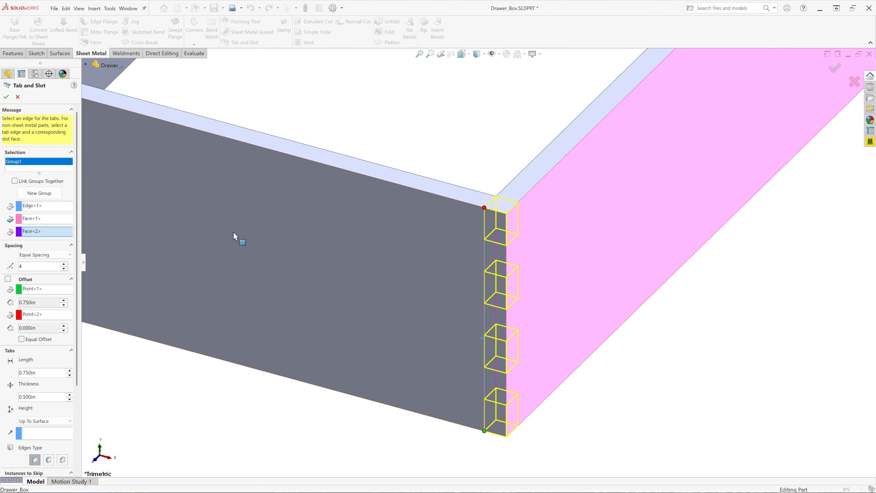
scroll(322, 318, "up", 2)
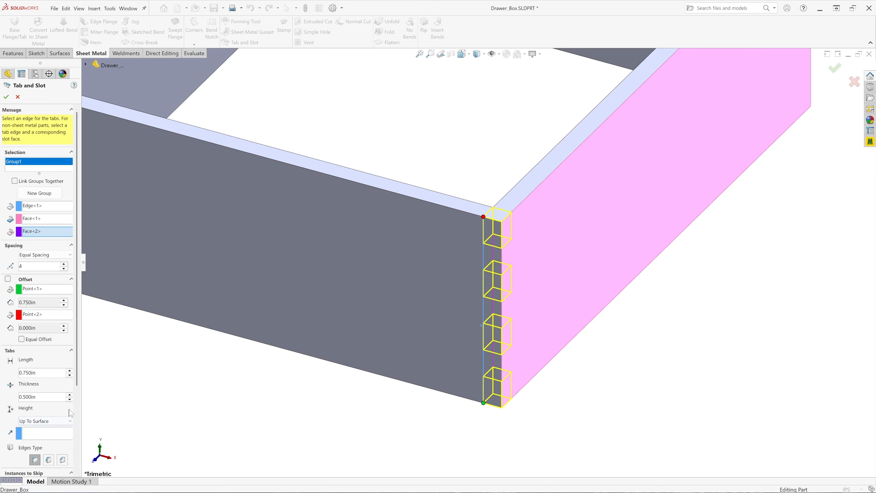
Try the two alternative tab edge types for the corner joint and return to Sharp Edge
scroll(70, 412, "down", 3)
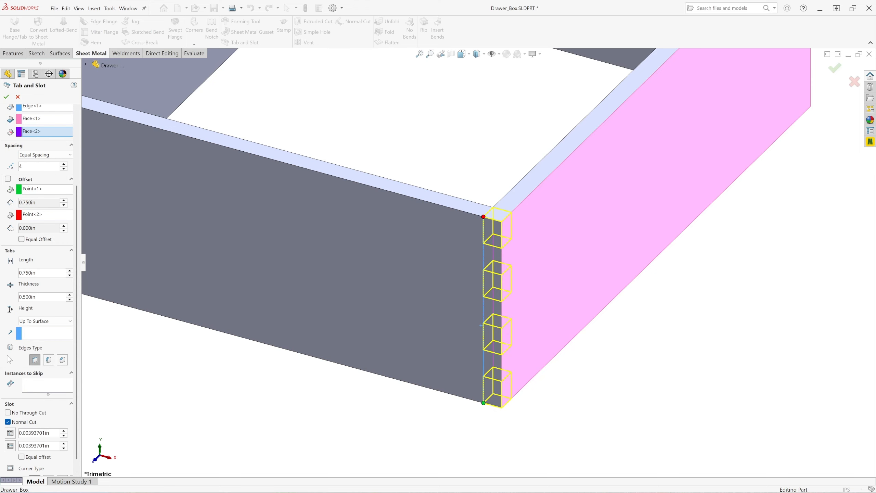
left_click(62, 360)
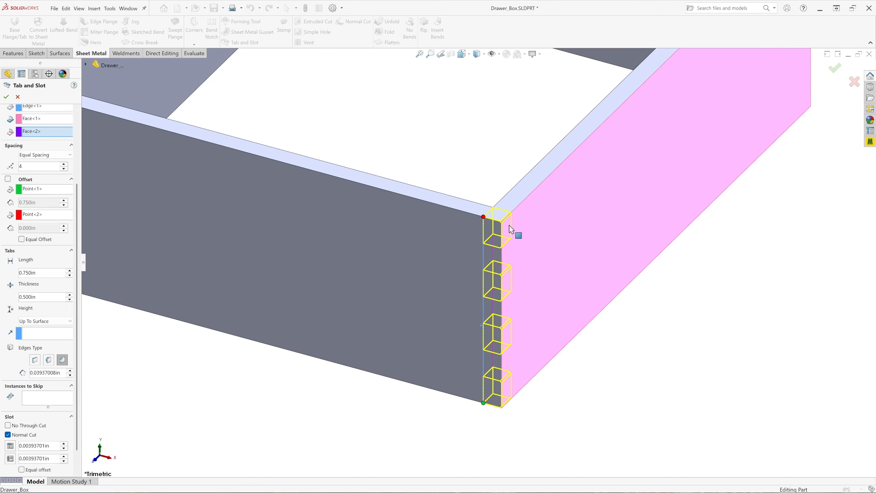
scroll(497, 234, "down", 2)
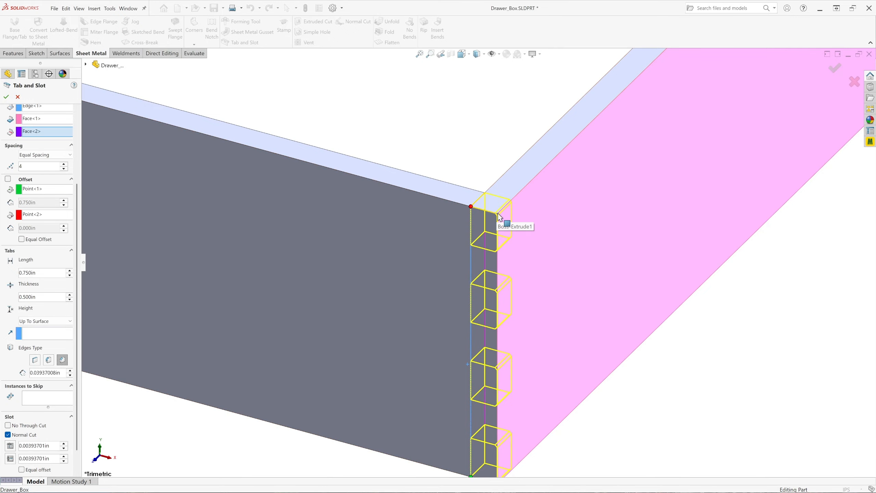
left_click(50, 360)
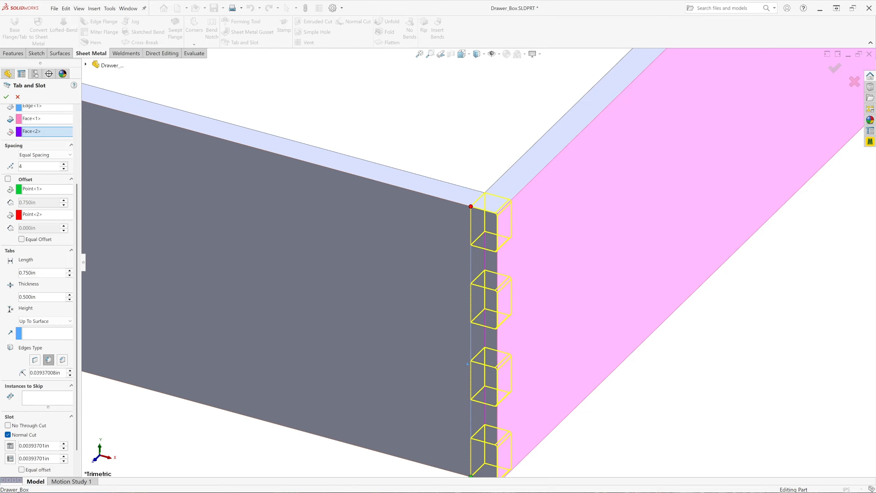
left_click(34, 360)
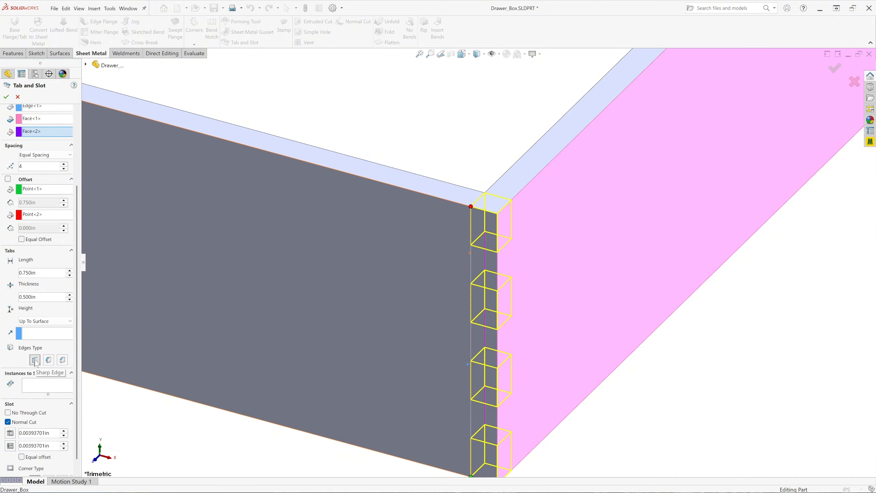
Finish the front right Tab and Slot joint with four equally spaced 0.750 in tabs, 0.500 in thick, Up To Surface
scroll(78, 418, "down", 1)
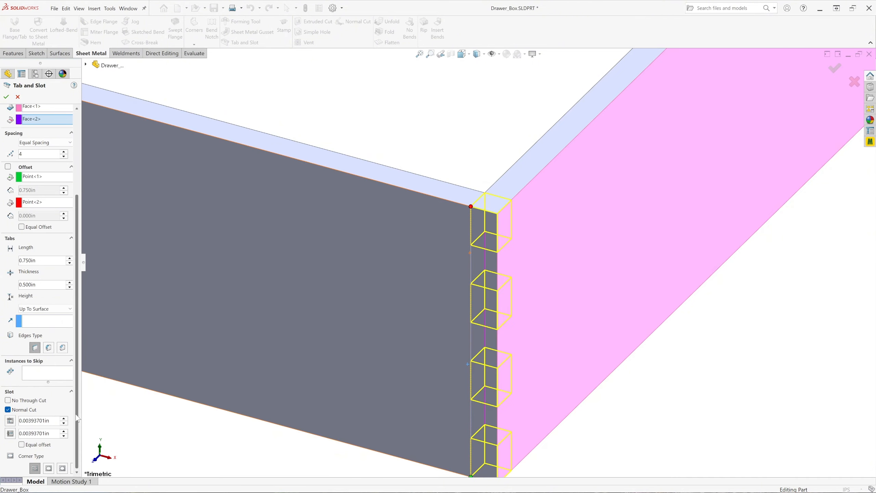
scroll(78, 418, "up", 5)
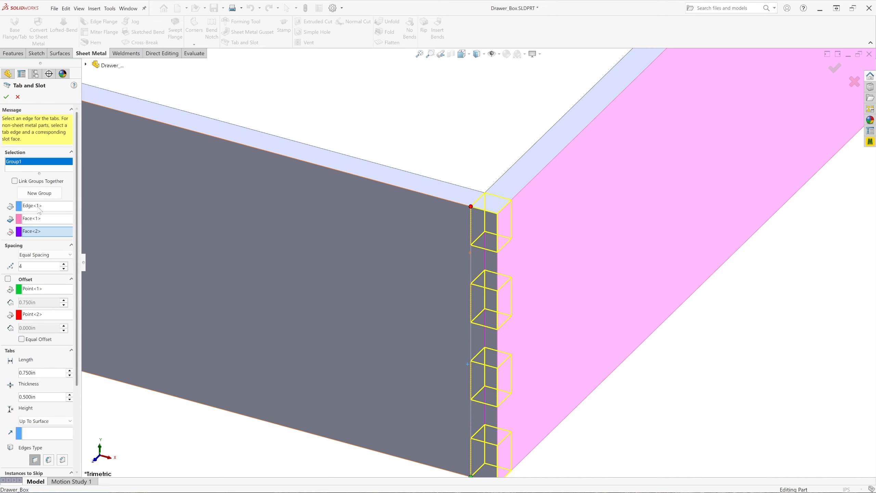
scroll(248, 297, "up", 3)
scroll(260, 168, "down", 2)
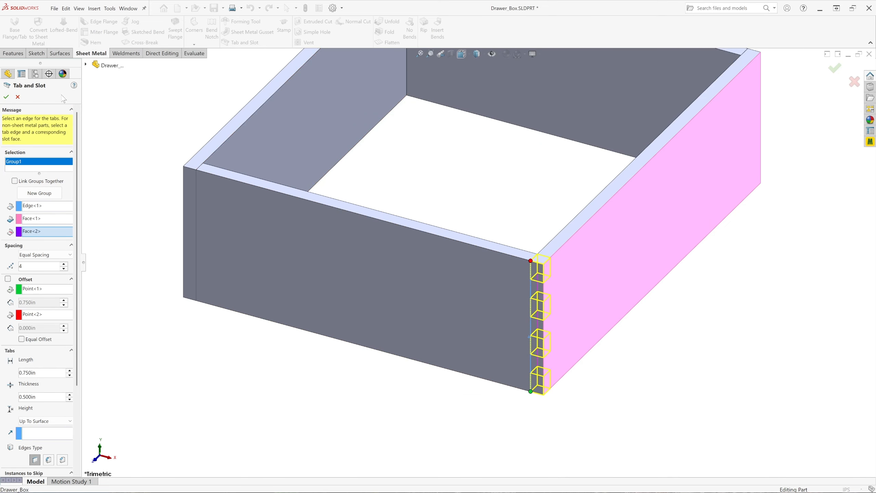
left_click(6, 97)
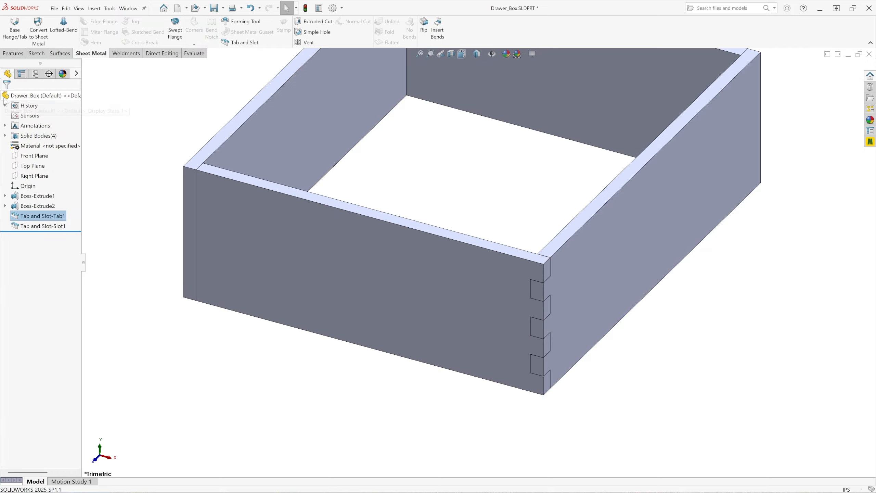
Temporarily hide the right side wall and the front wall one at a time to inspect the joint's interlocking tabs and slots
left_click(589, 294)
left_click(623, 279)
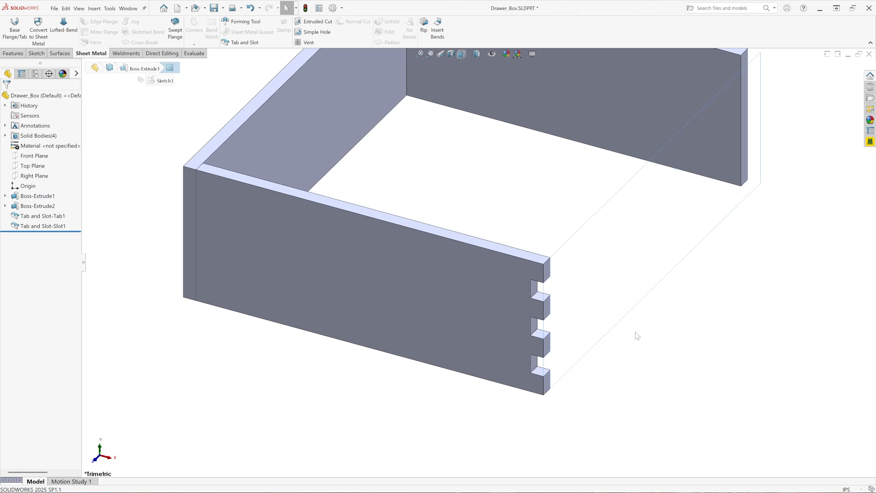
left_click(658, 396)
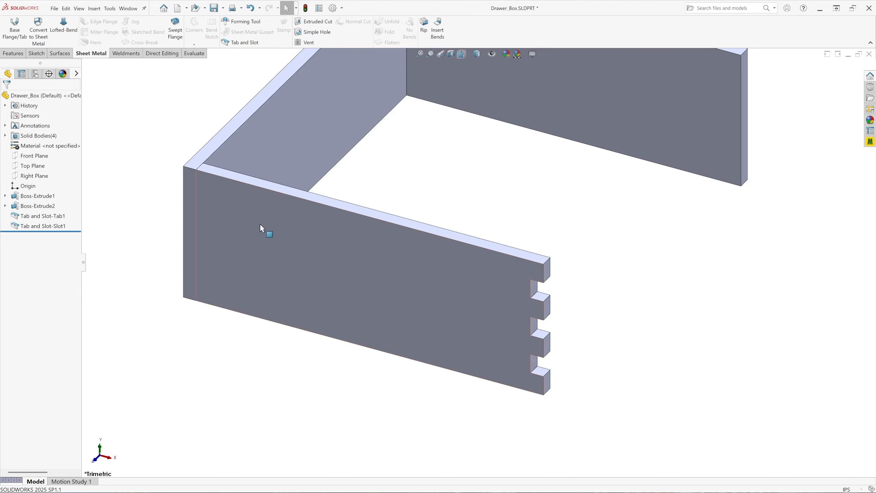
left_click(250, 9)
left_click(429, 330)
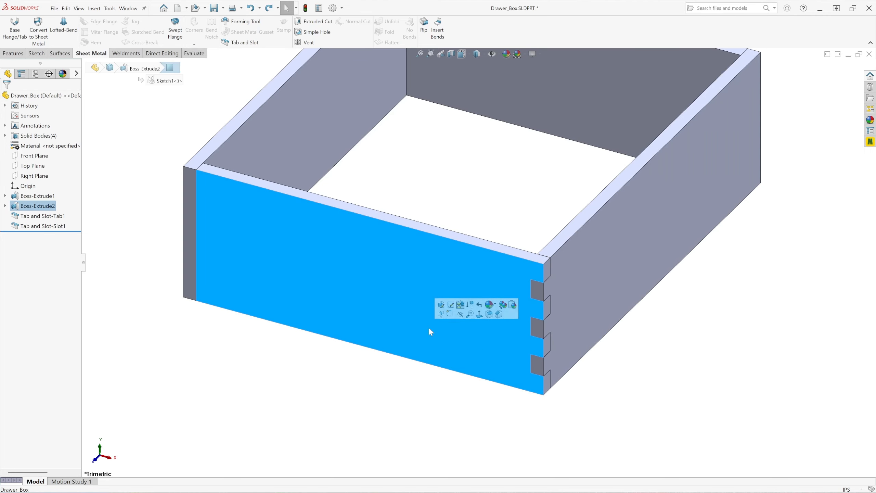
left_click(460, 314)
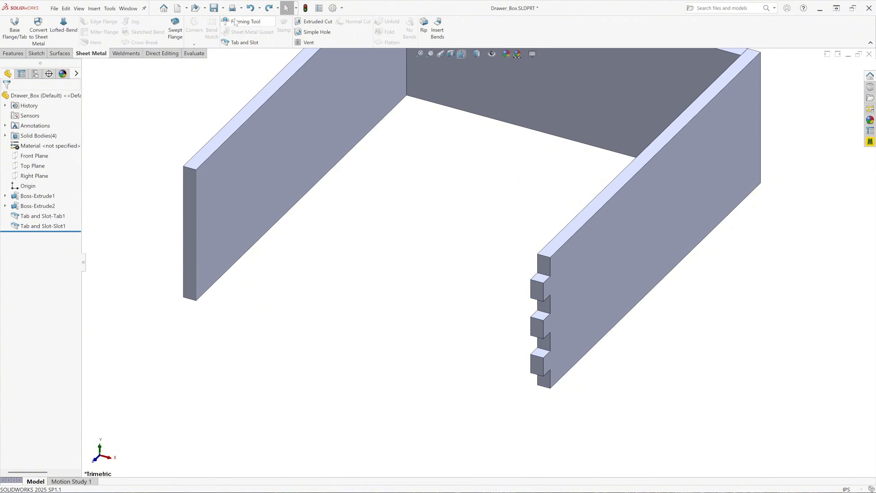
left_click(251, 8)
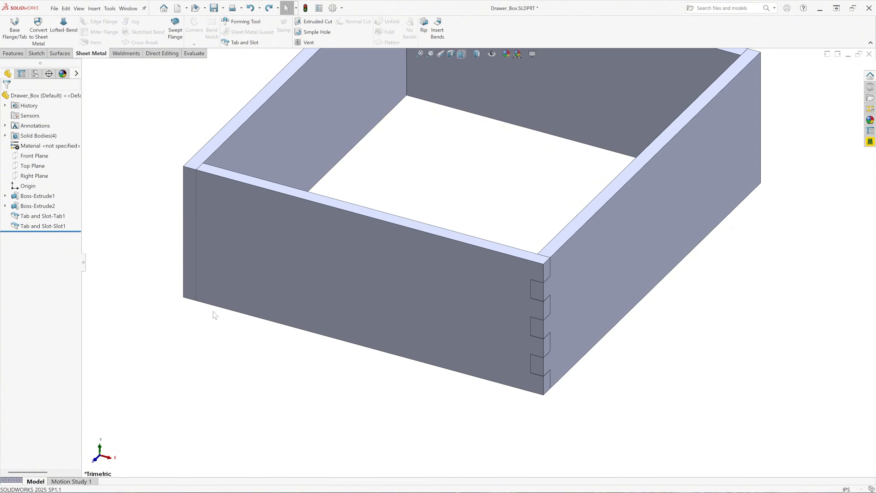
Create a Tab and Slot joint at the front left corner from the front wall's vertical edge and the left wall's outer face
scroll(139, 169, "down", 2)
scroll(202, 239, "up", 2)
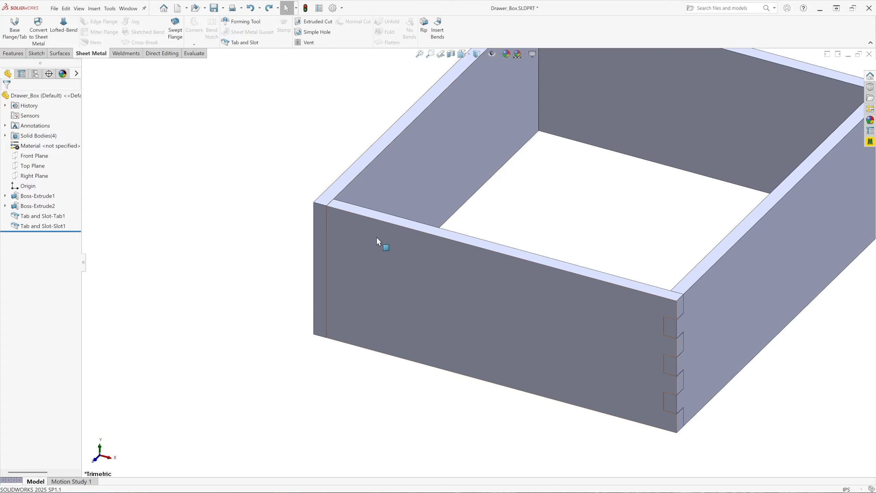
scroll(476, 224, "up", 1)
scroll(477, 217, "up", 1)
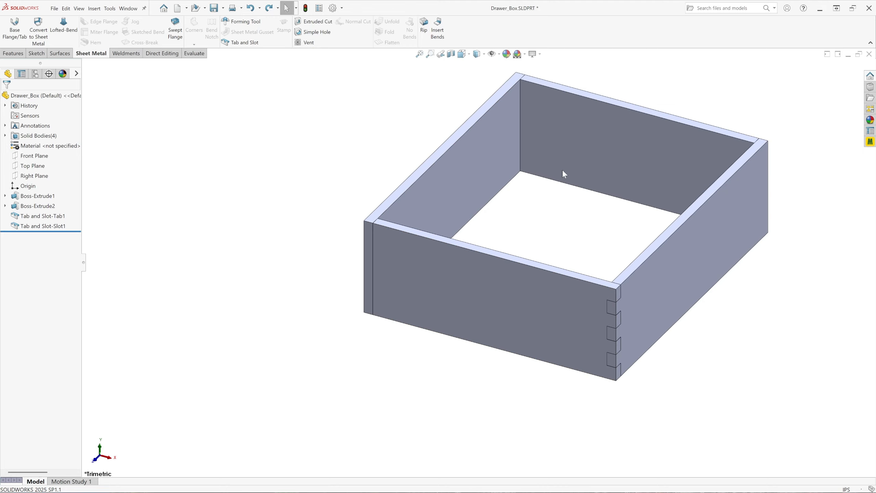
scroll(562, 181, "down", 1)
scroll(434, 264, "down", 1)
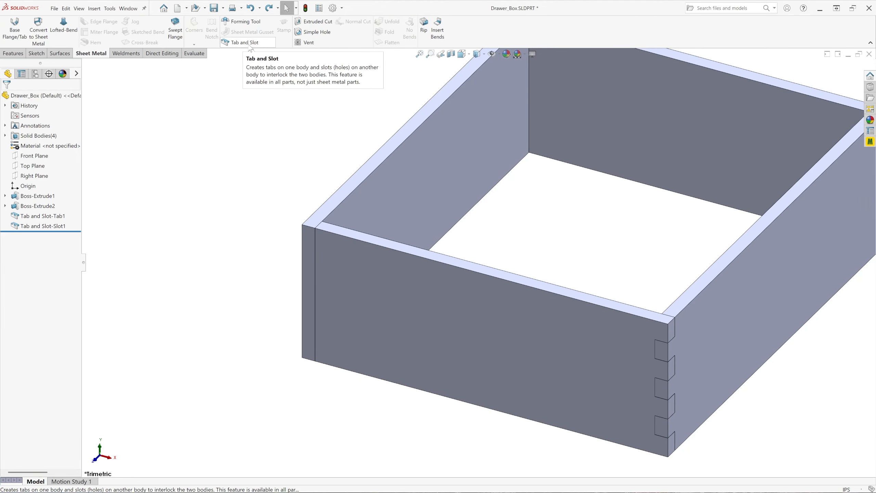
left_click(249, 45)
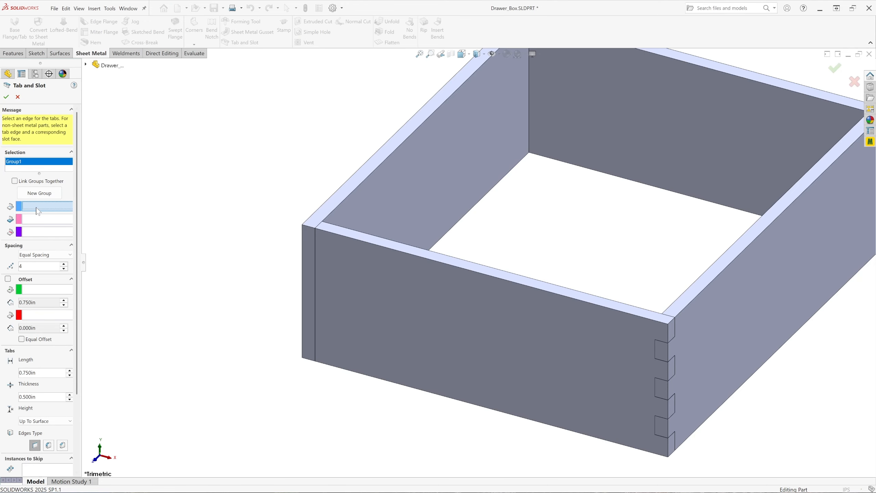
left_click(316, 292)
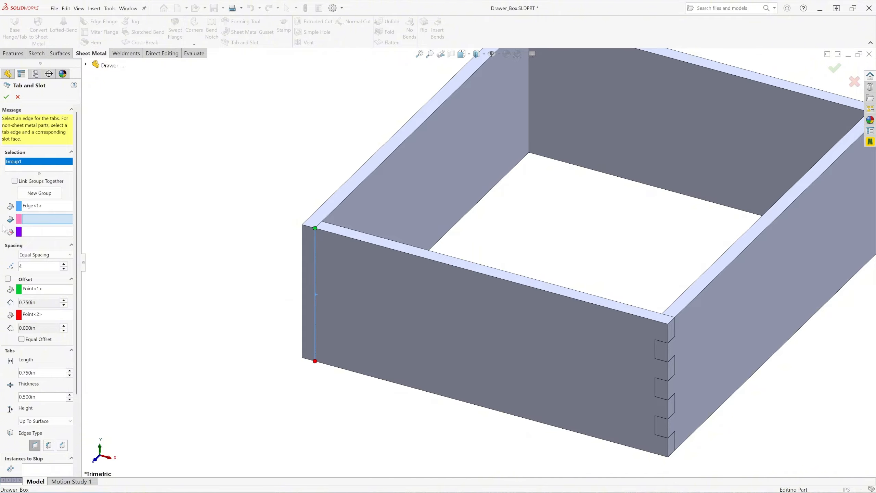
middle_click_drag(242, 319, 296, 340)
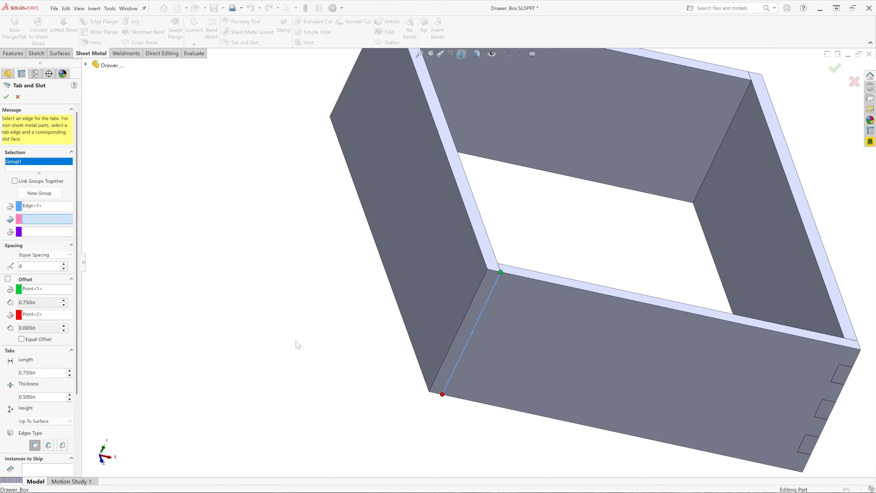
left_click(433, 302)
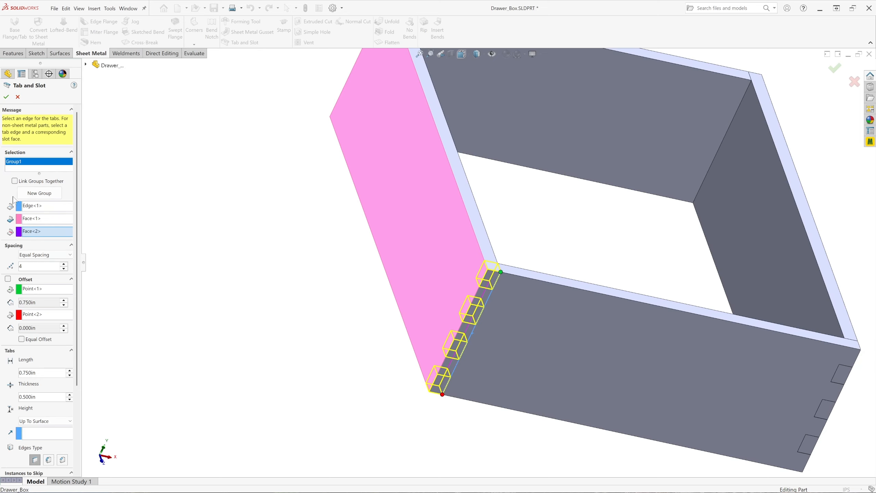
left_click(6, 97)
Create a Tab and Slot joint at the back right corner from the back wall's vertical edge and the right wall's outer face
key("f")
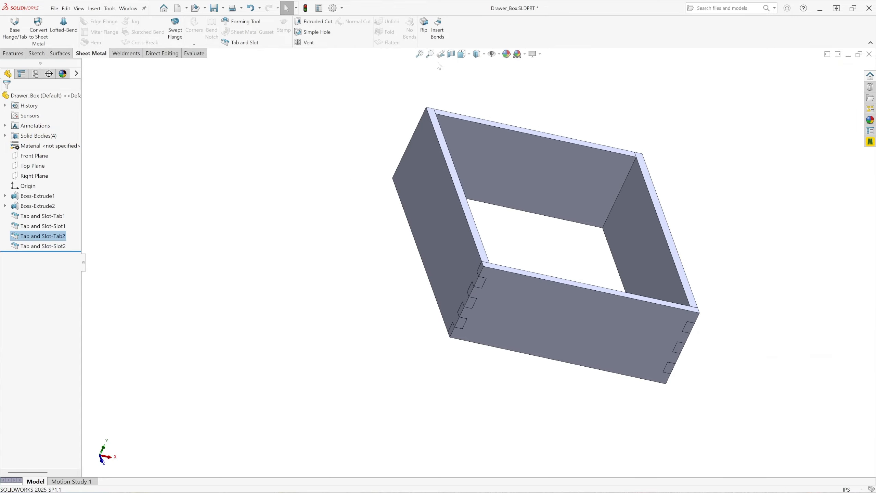
left_click(463, 54)
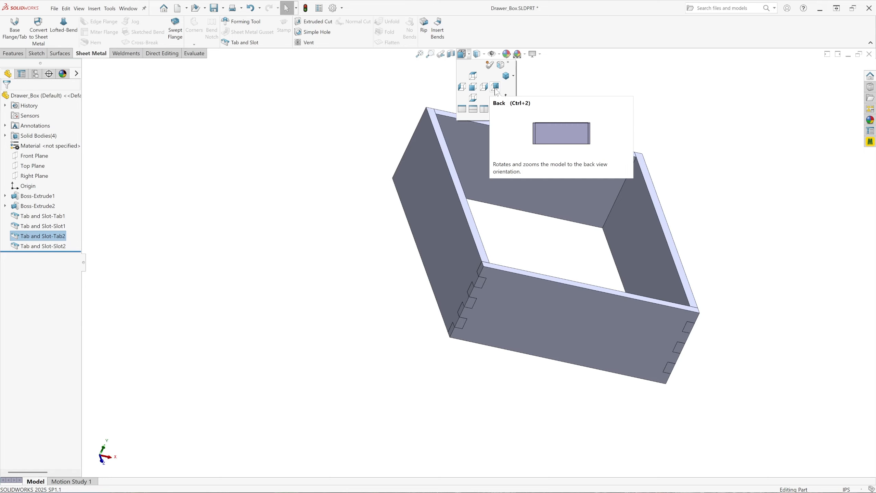
left_click(495, 88)
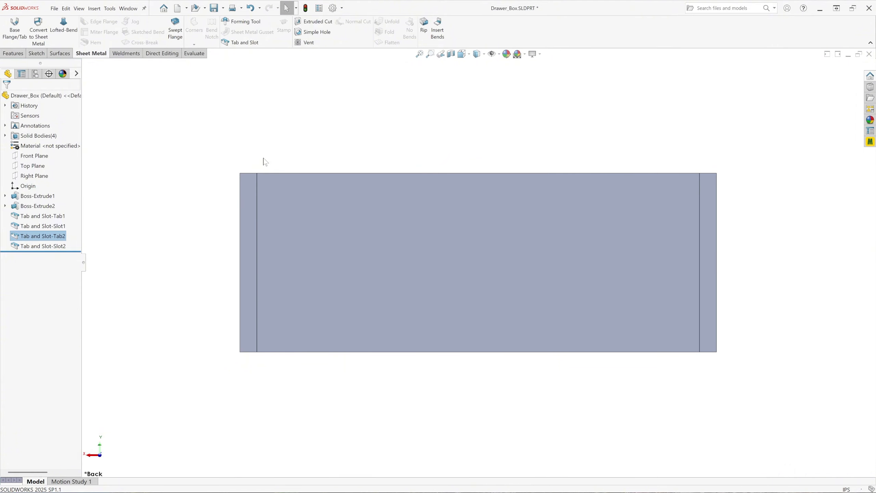
left_click(139, 250)
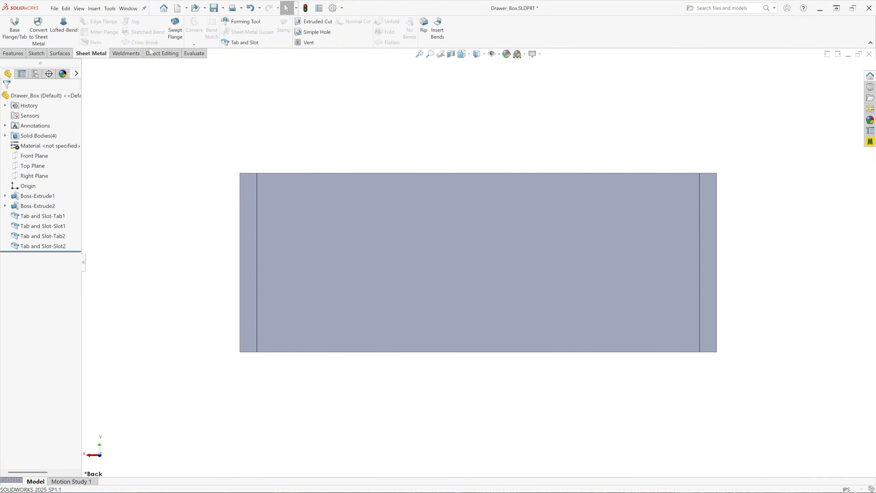
left_click(244, 42)
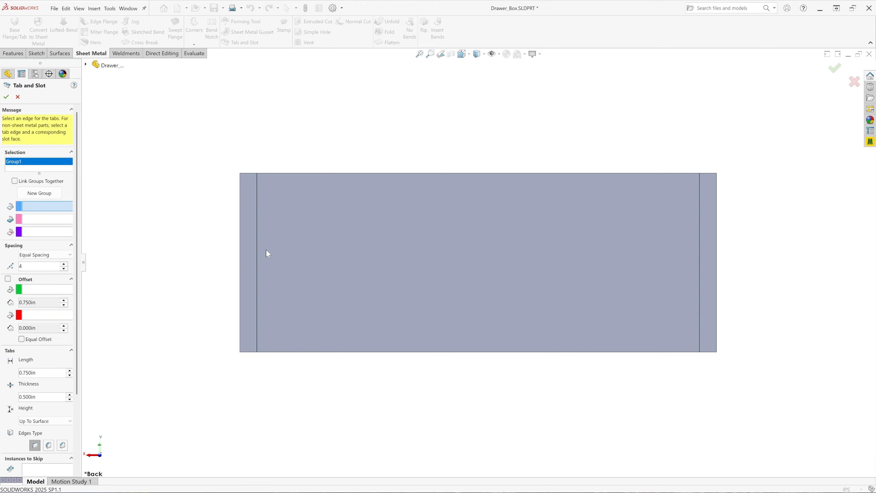
left_click(258, 268)
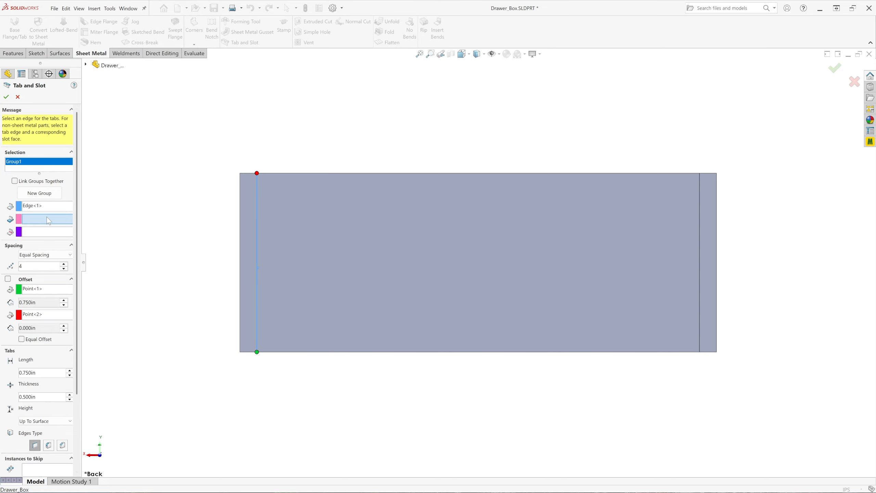
middle_click_drag(176, 252, 185, 262)
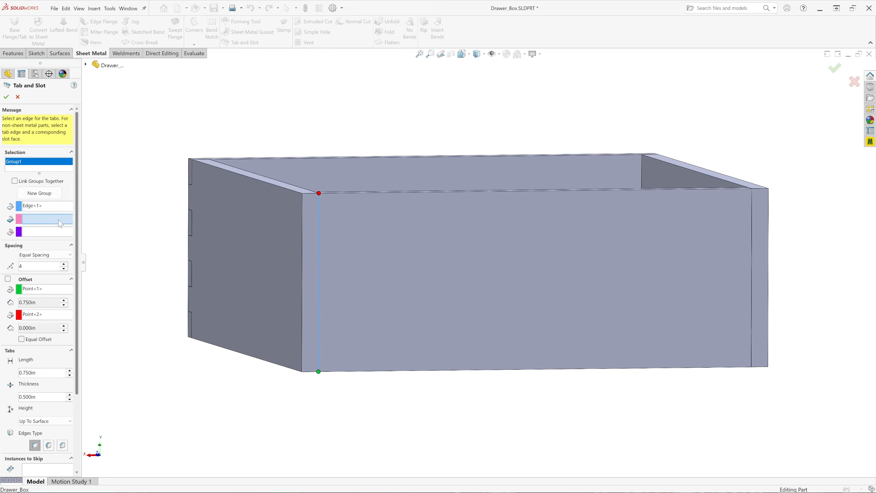
left_click(253, 298)
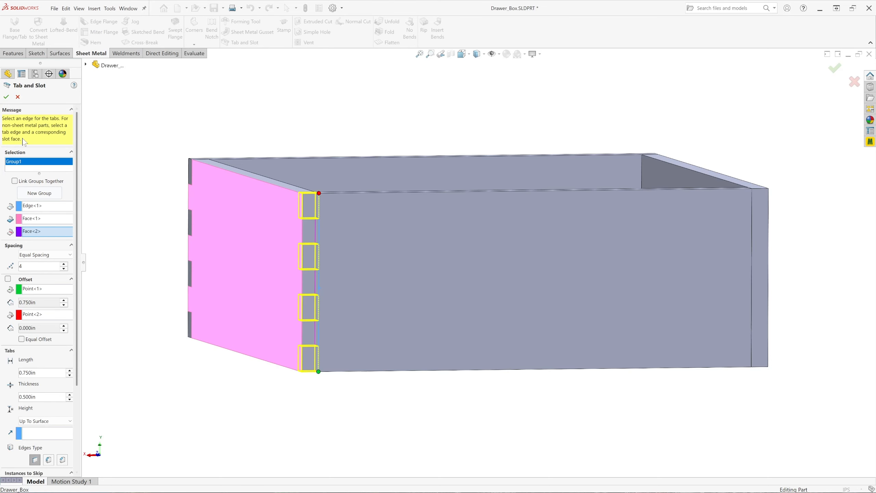
left_click(6, 97)
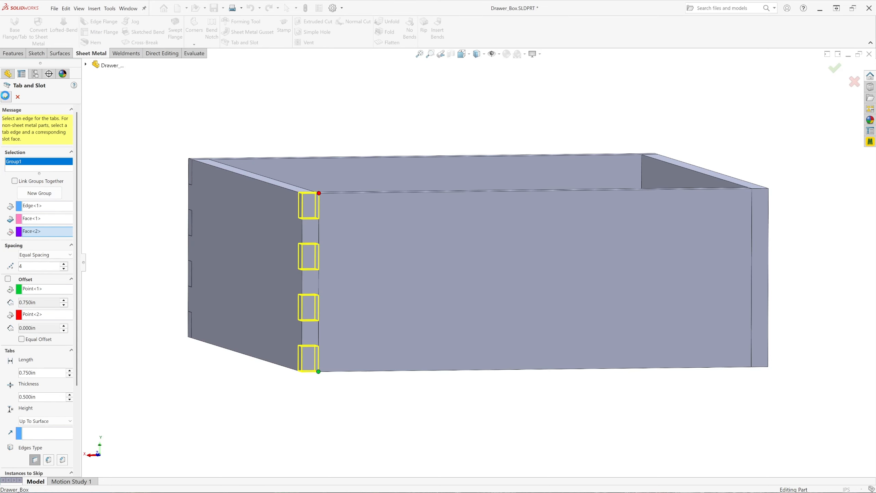
Create a Tab and Slot joint at the back left corner from the back wall's vertical edge and the left wall's outer face
left_click(462, 54)
left_click(472, 87)
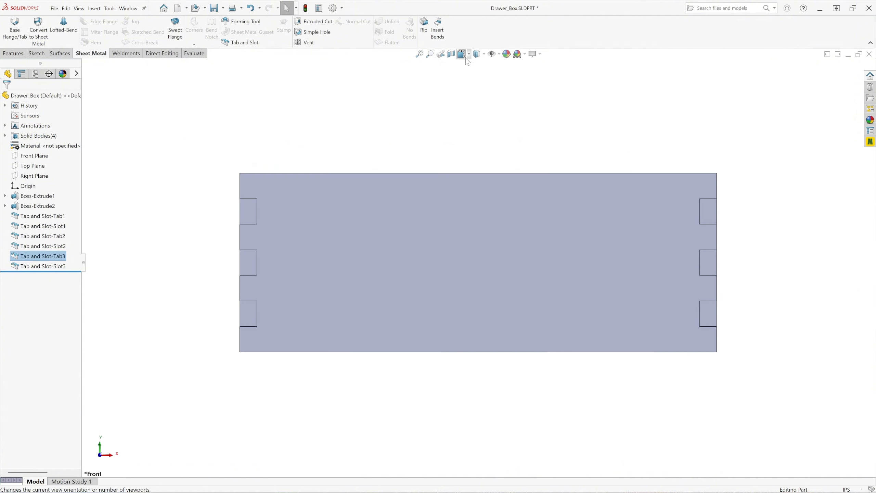
left_click(462, 53)
left_click(494, 87)
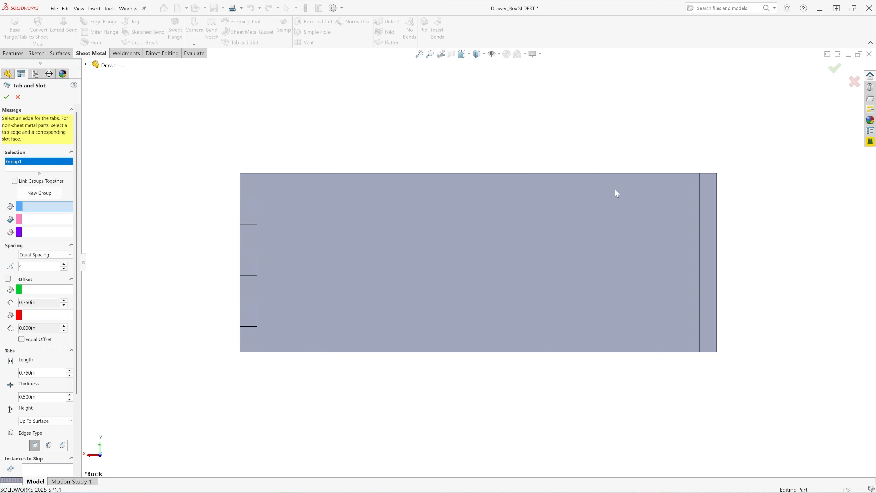
left_click(699, 270)
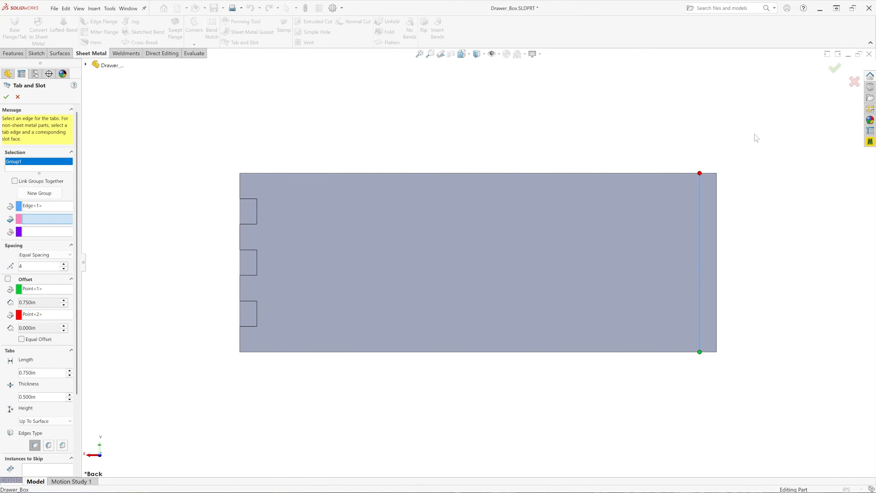
middle_click_drag(754, 134, 741, 141)
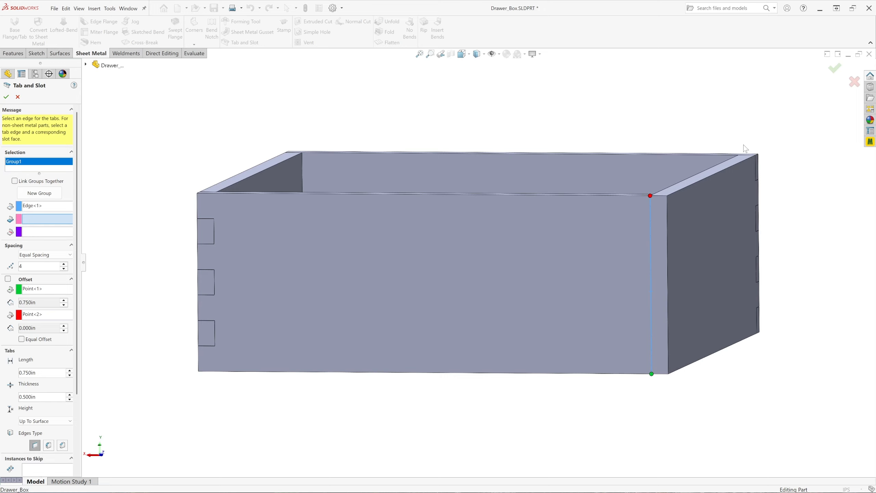
left_click(709, 283)
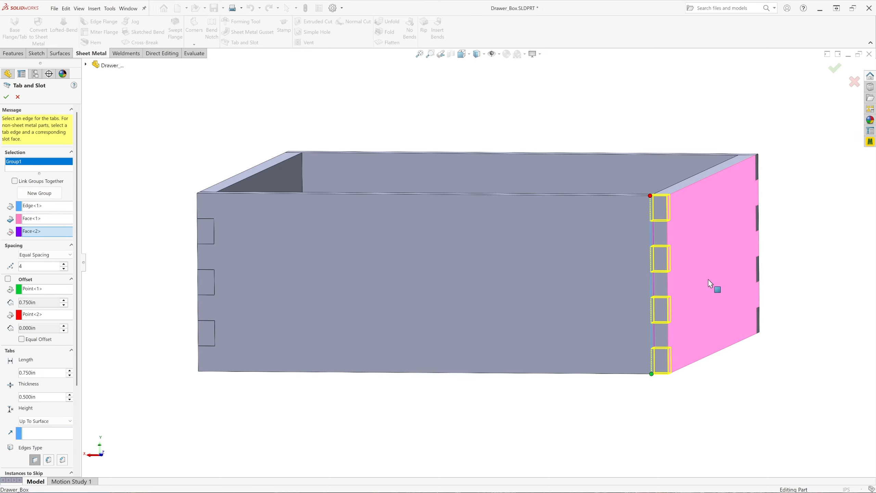
left_click(6, 97)
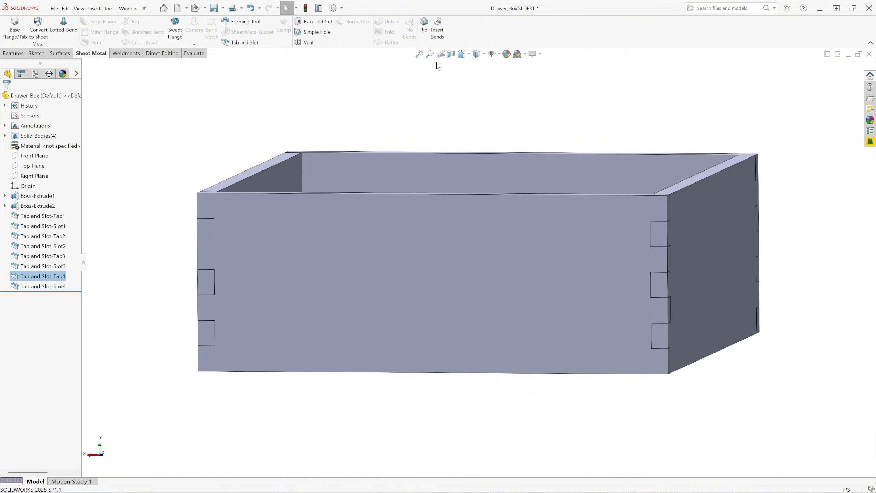
Sketch a corner rectangle on the Top Plane between opposite inner corners of the box walls
left_click(463, 55)
left_click(508, 80)
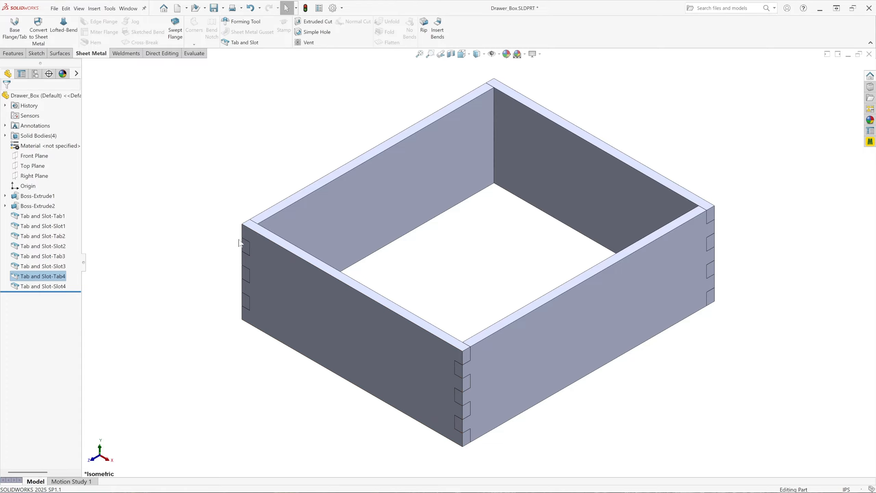
left_click(150, 343)
left_click(34, 167)
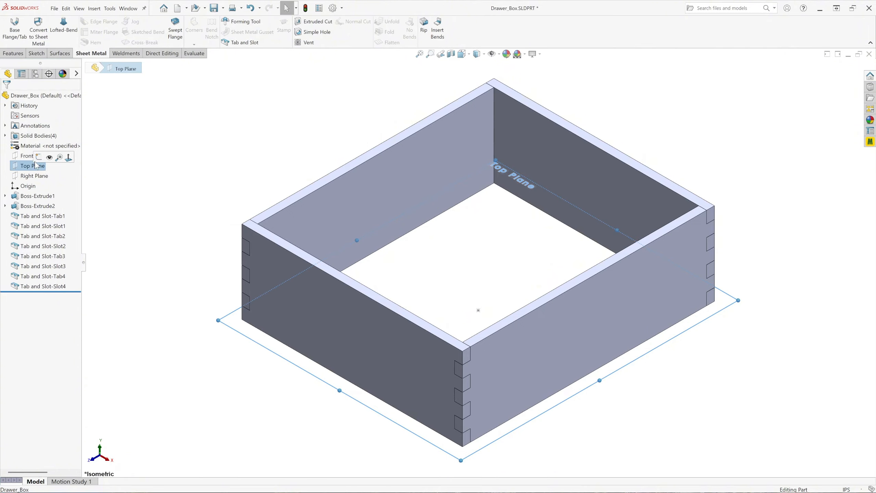
left_click(39, 158)
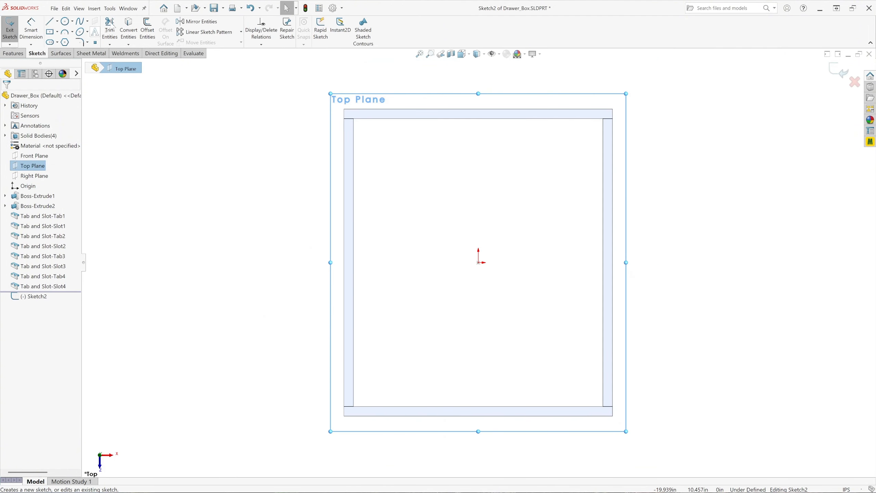
left_click(57, 31)
left_click(71, 39)
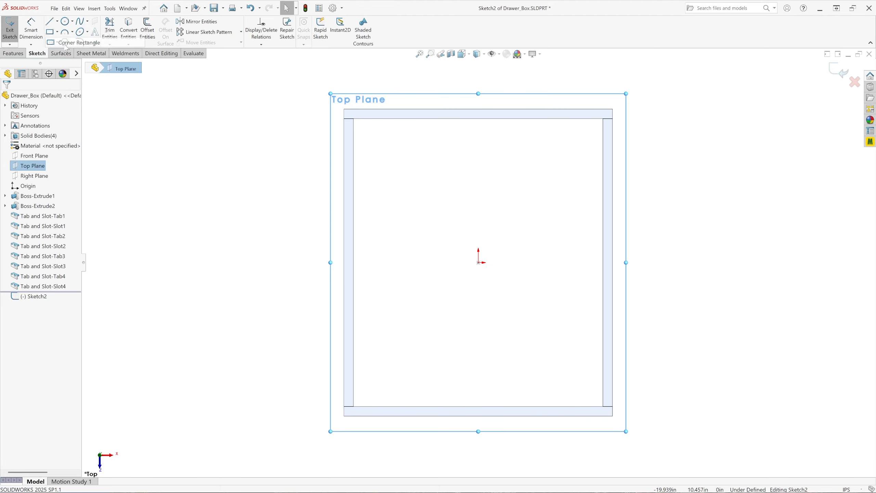
left_click(354, 119)
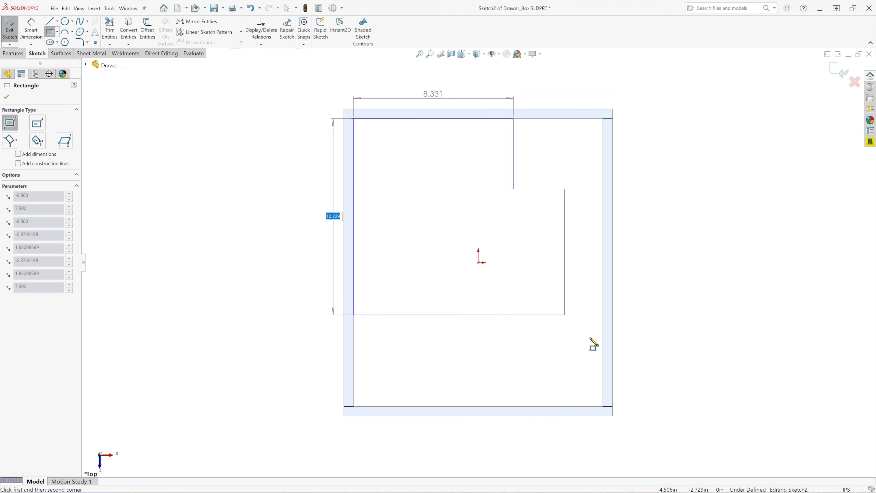
left_click(603, 406)
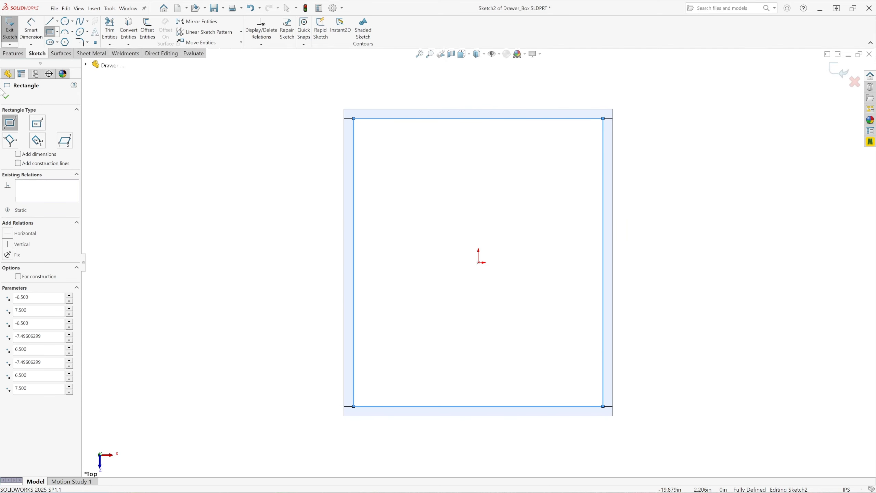
left_click(6, 97)
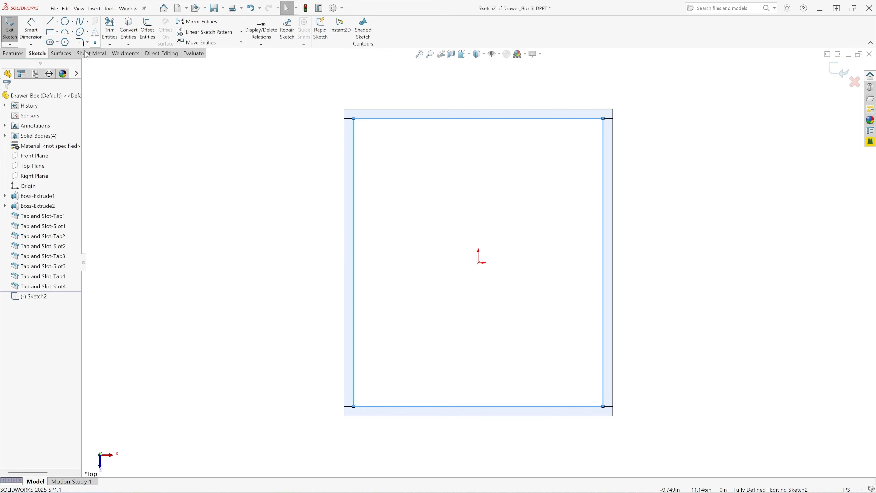
left_click(203, 174)
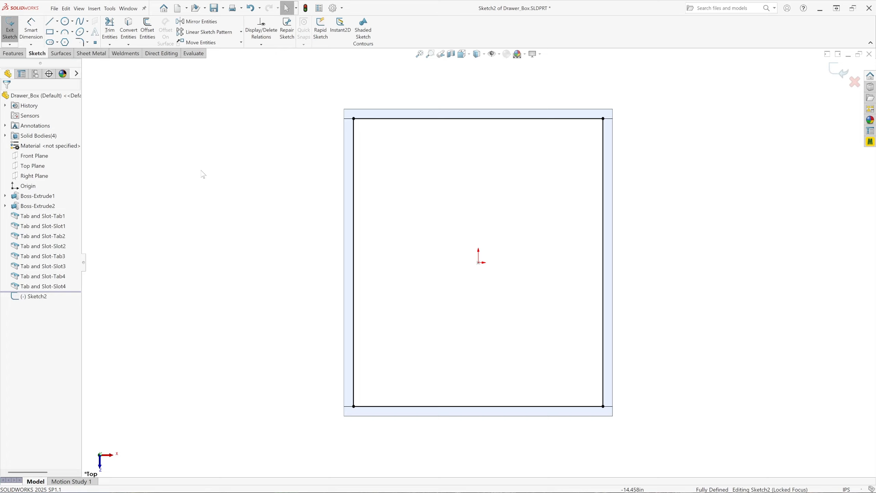
Offset the rectangle 0.250 in outward, make the base geometry construction, and place the offset dimension outside the box
left_click(148, 33)
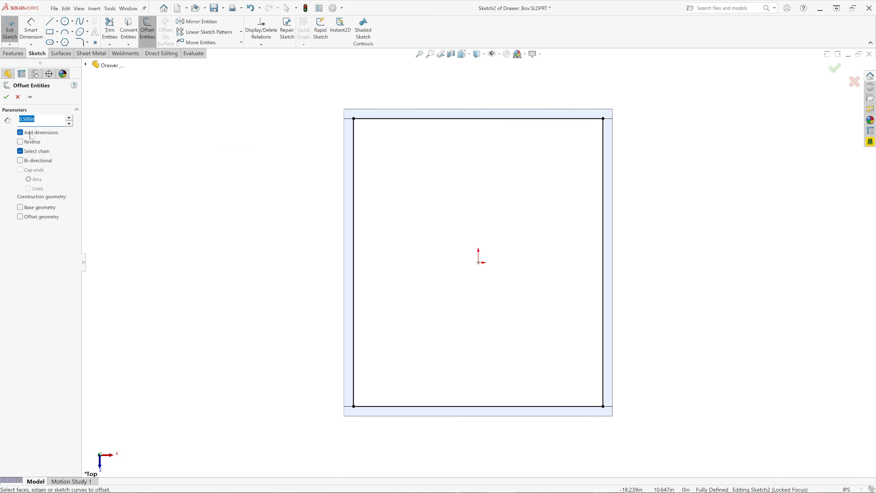
left_click(36, 119)
key("ctrl+a")
key("BackSpace")
key("Return")
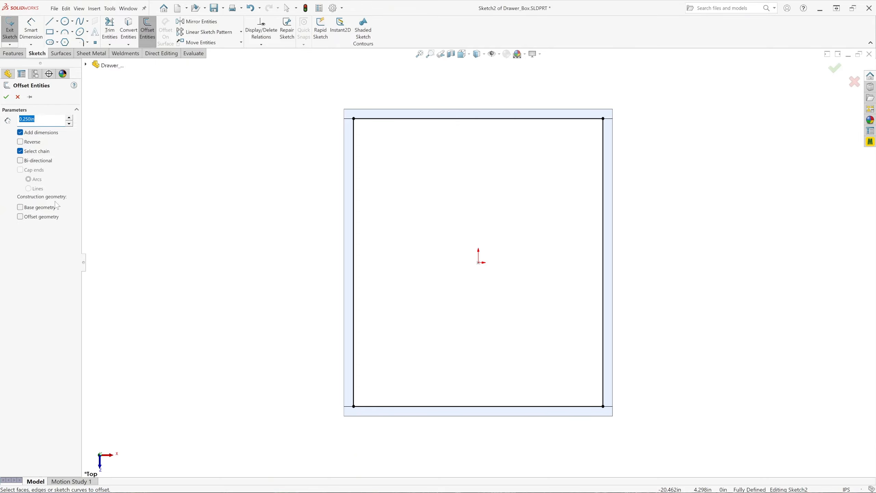
left_click(20, 208)
left_click(354, 305)
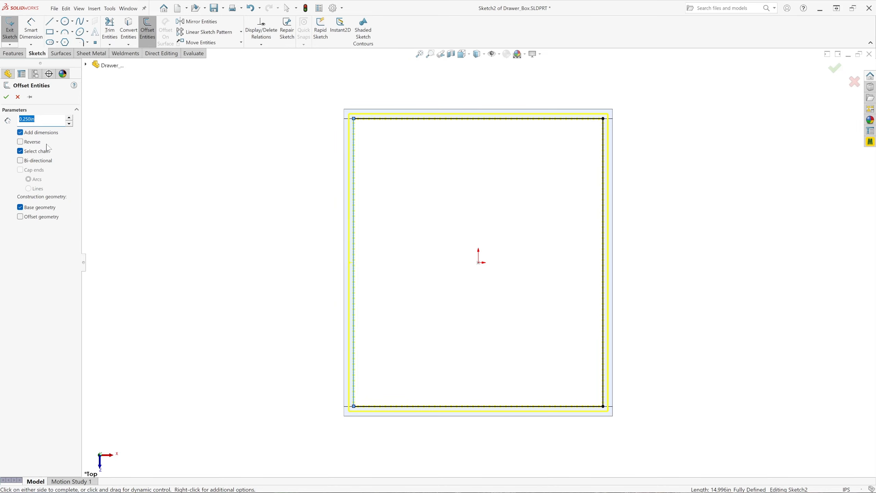
left_click(5, 97)
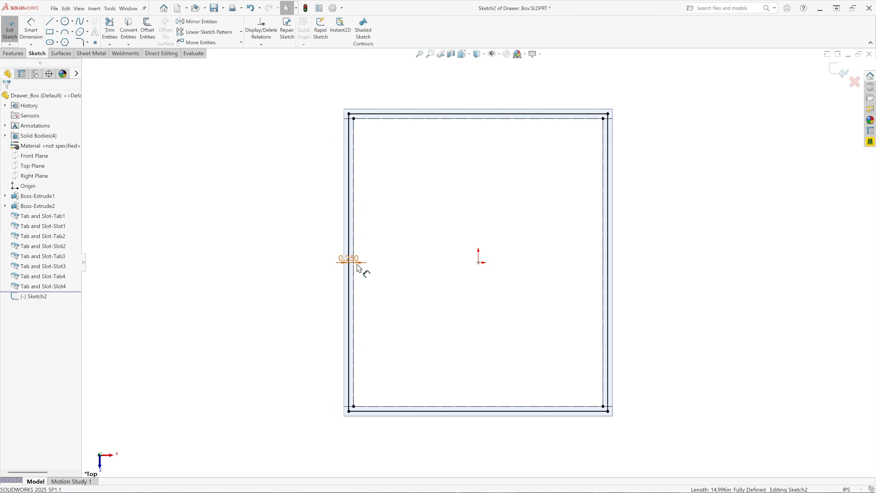
left_click_drag(360, 262, 332, 271)
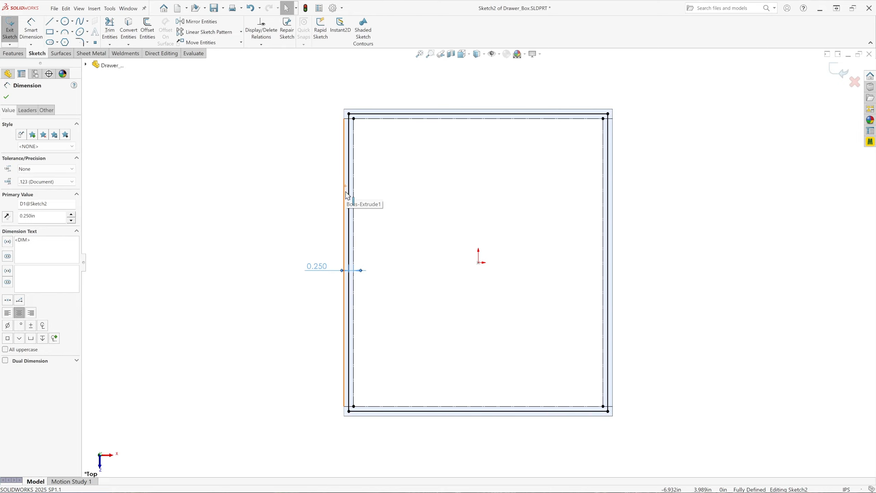
Start a Mid Plane extruded cut from the offset rectangle sketch with a depth of 0.125 in
left_click(13, 53)
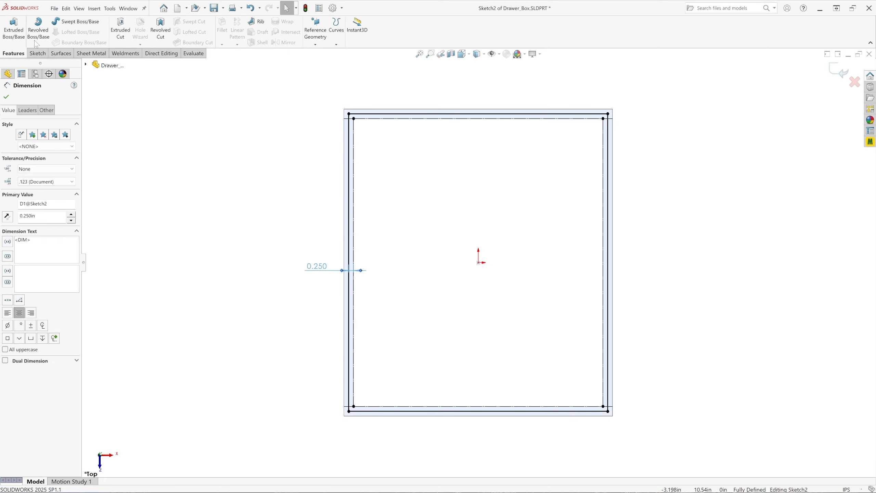
left_click(120, 38)
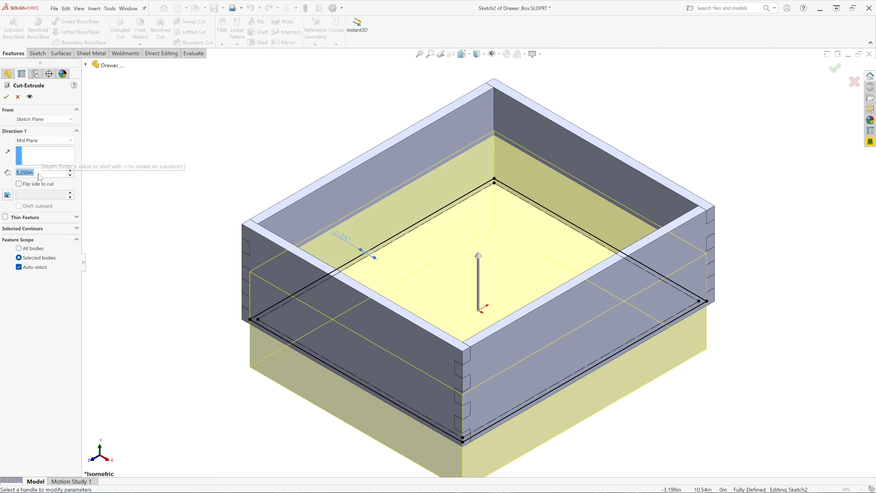
type(".")
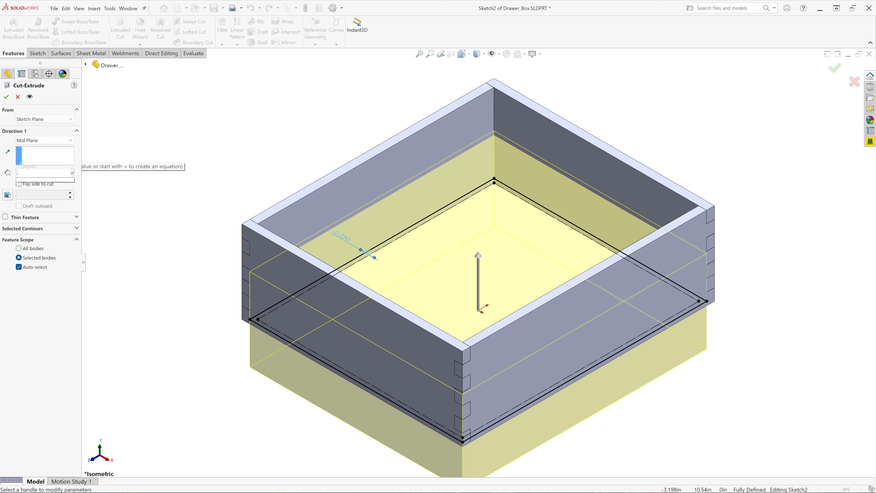
type("125")
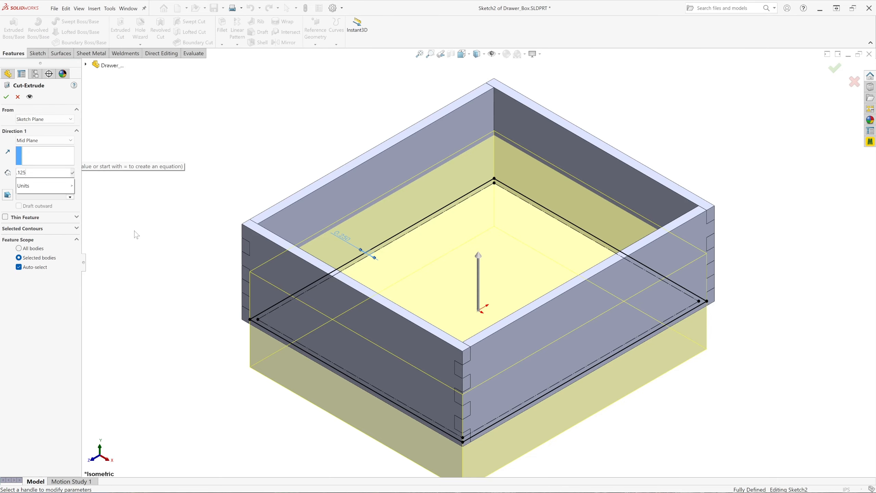
key("Return")
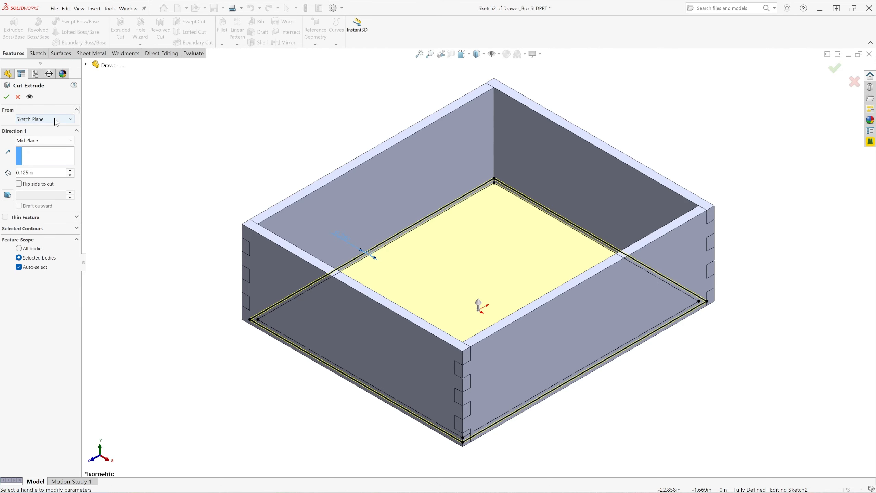
Start the groove cut at an offset of 0.375 in from the sketch plane and complete the cut
left_click(462, 54)
left_click(472, 87)
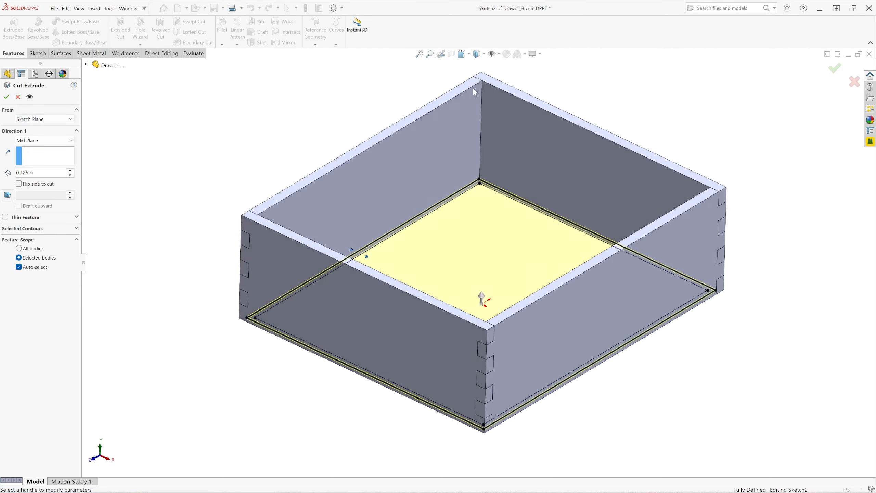
scroll(411, 219, "down", 5)
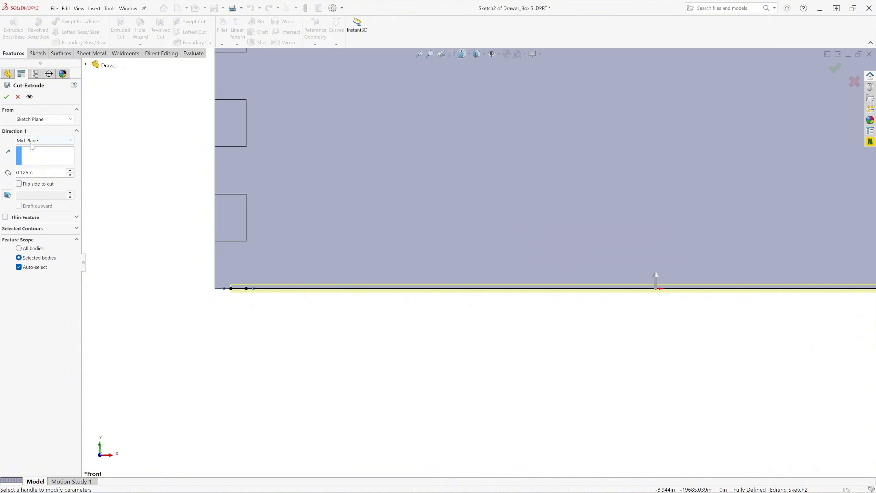
left_click(57, 120)
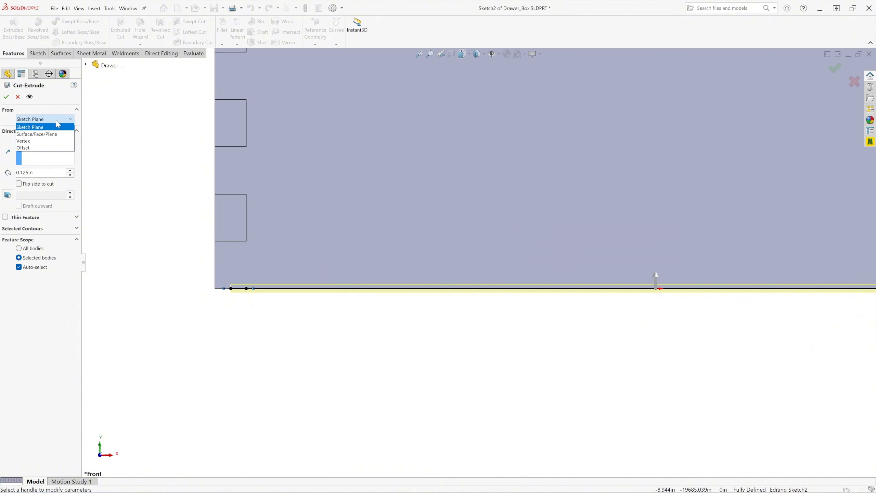
left_click(37, 148)
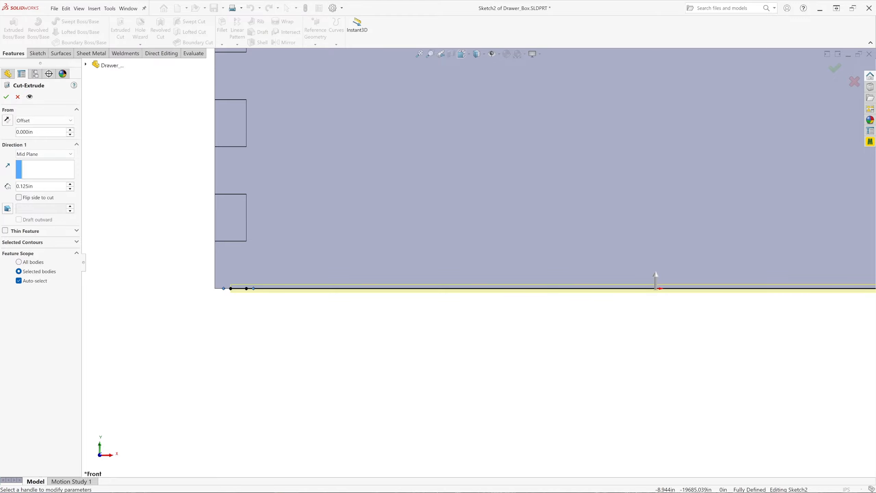
left_click_drag(41, 132, 3, 138)
type(".3")
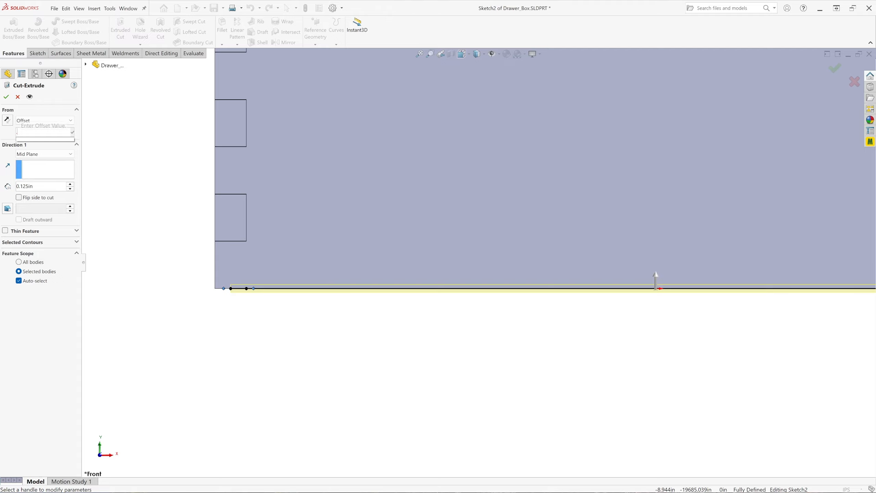
type("5")
key("Return")
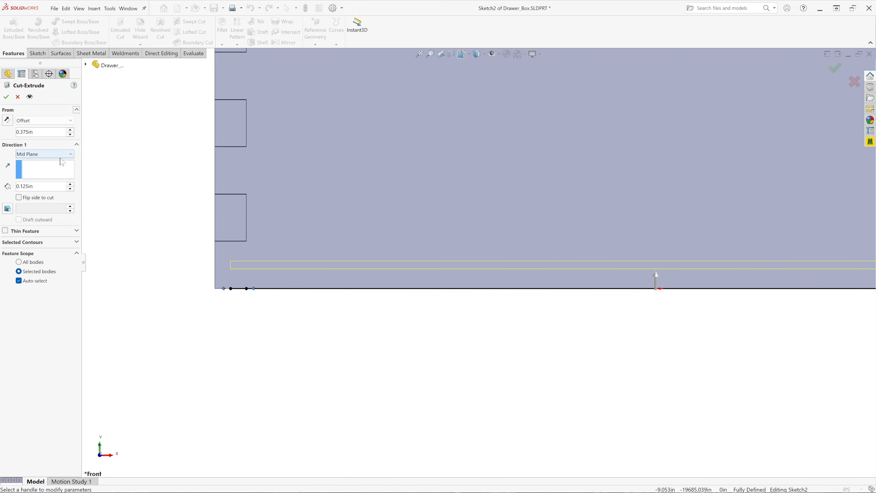
left_click(6, 98)
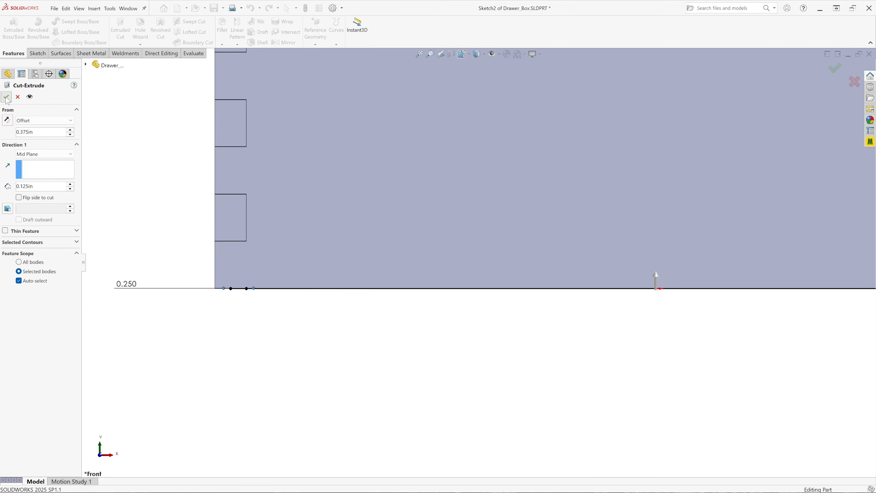
Hide the front wall body and examine the groove running along the remaining walls
left_click(462, 55)
left_click(502, 75)
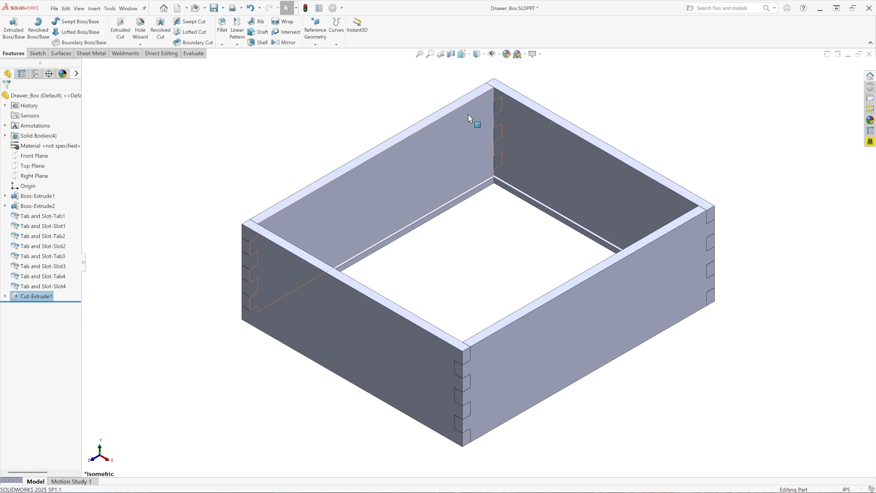
left_click(346, 345)
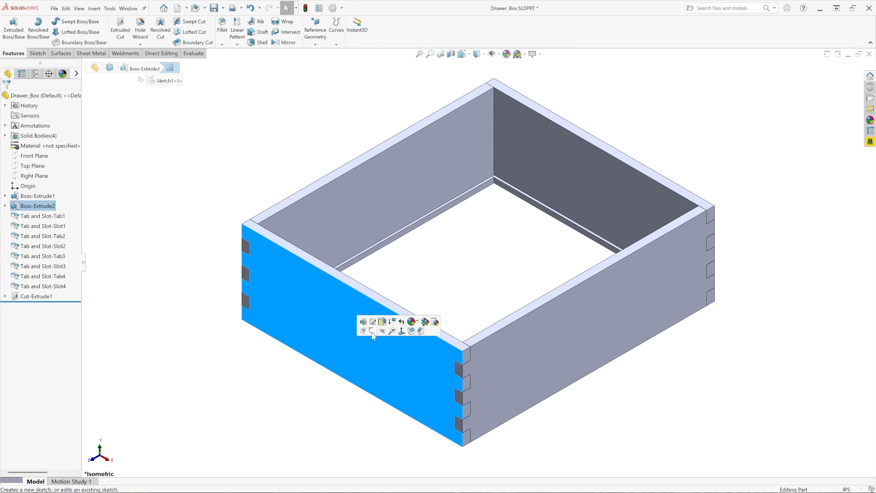
left_click(381, 332)
scroll(328, 361, "down", 3)
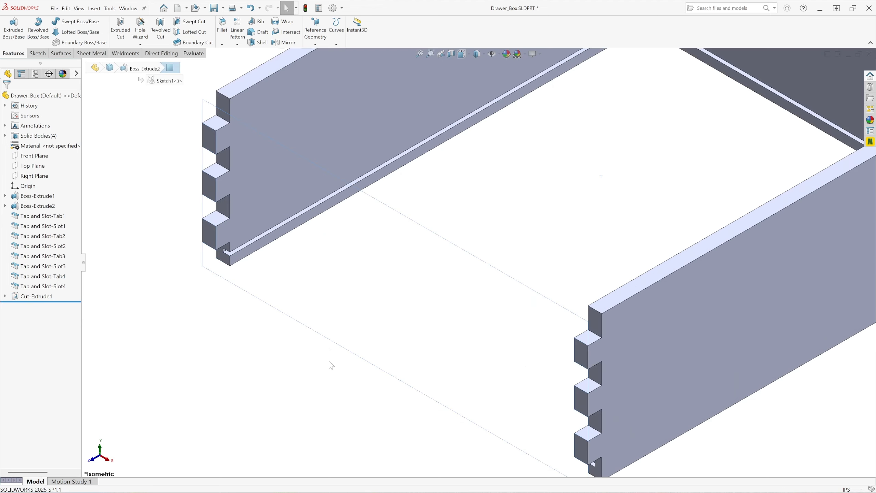
scroll(328, 349, "up", 3)
middle_click_drag(346, 349, 328, 344)
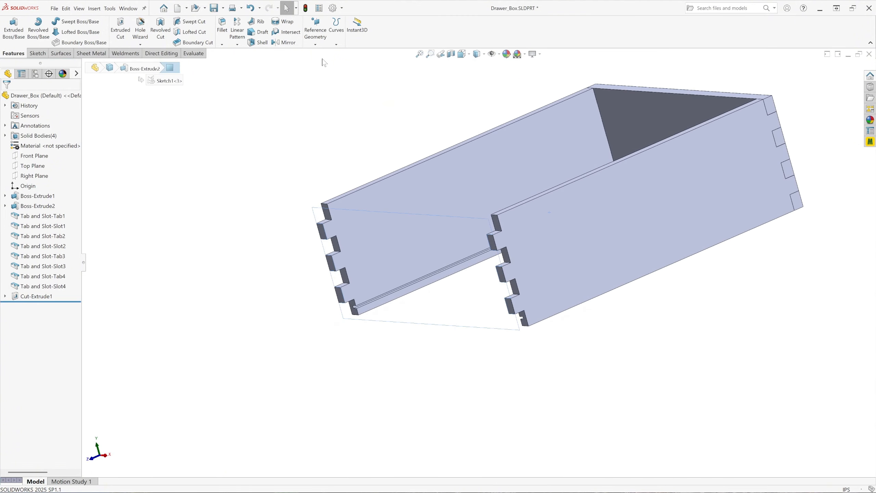
Undo hiding the front wall and return the box to the isometric view
left_click(250, 9)
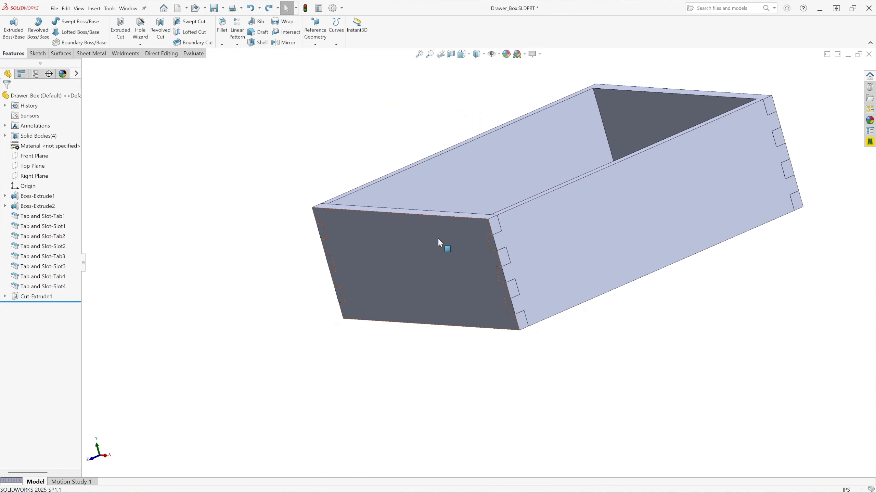
middle_click_drag(439, 240, 483, 293)
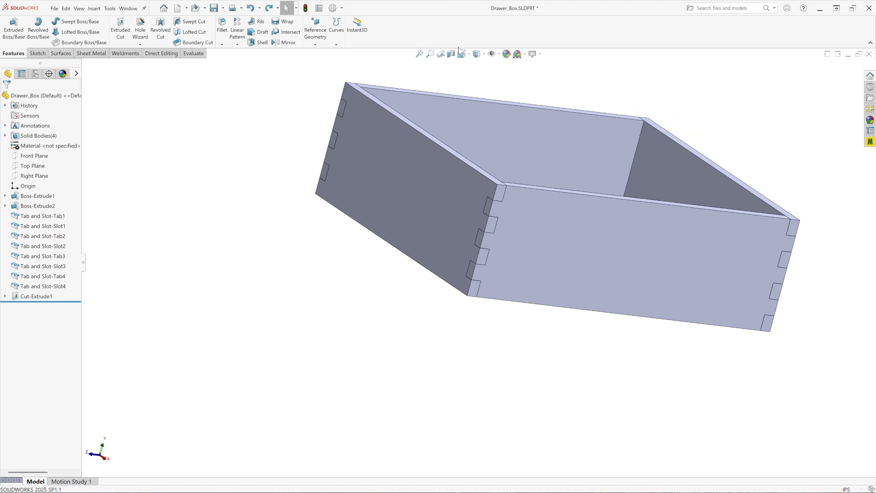
left_click(463, 53)
left_click(505, 76)
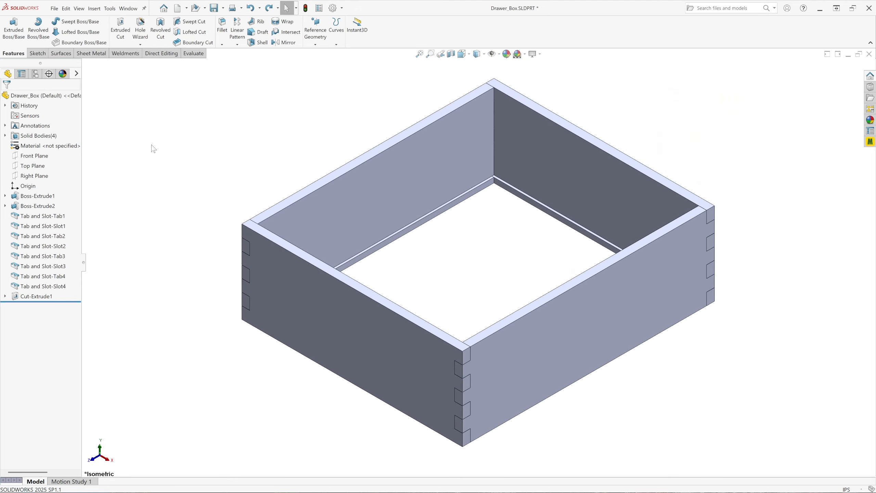
Start a 0.125 in Boss-Extrude from the groove cut's sketch with Merge result turned off, as a separate bottom panel
left_click(5, 295)
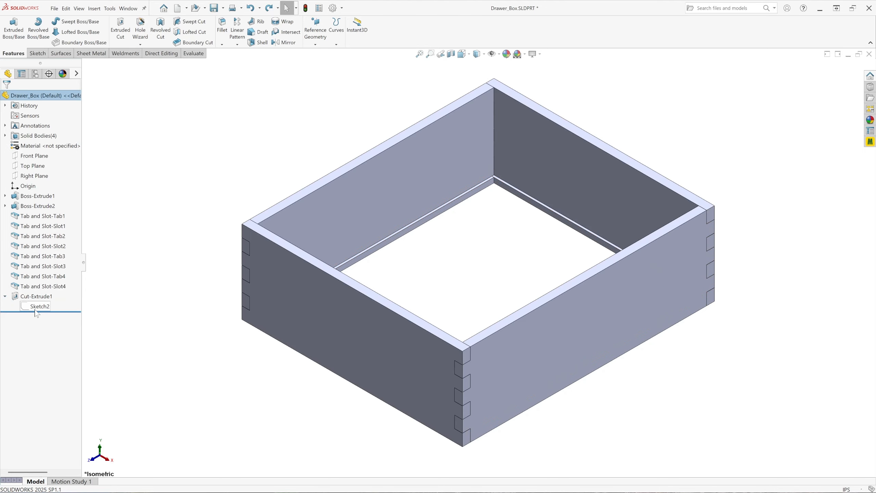
left_click(42, 307)
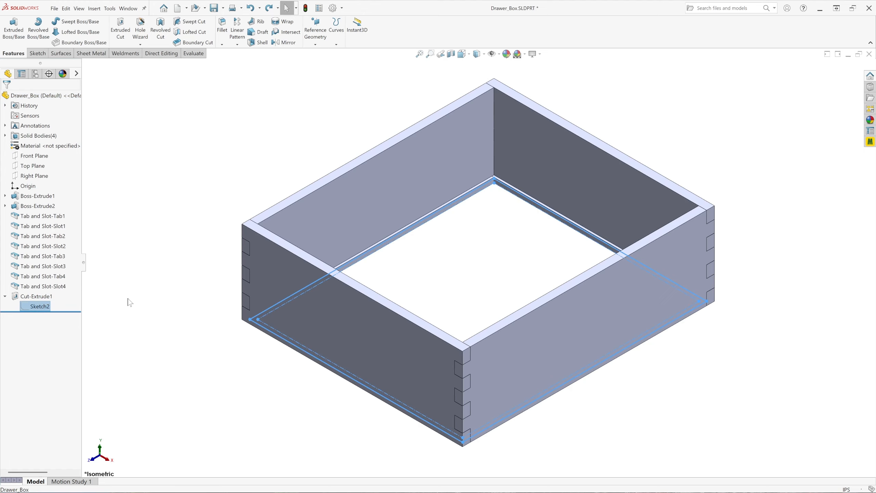
left_click(15, 34)
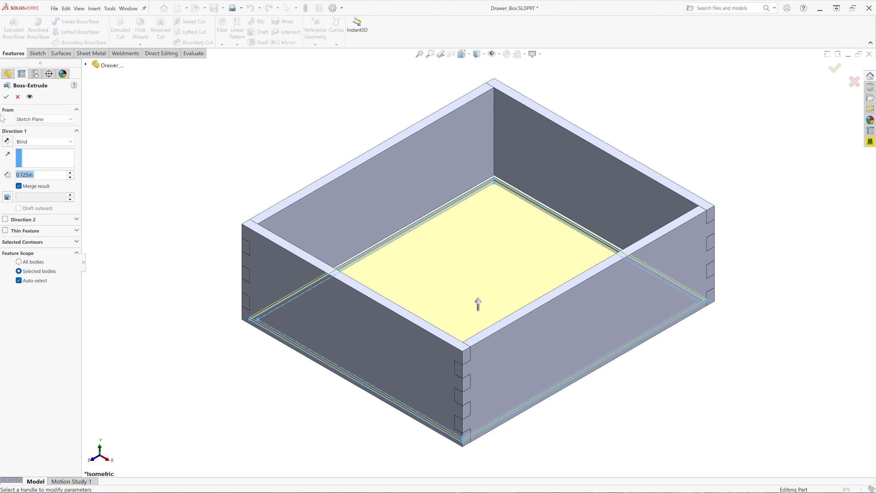
left_click(31, 188)
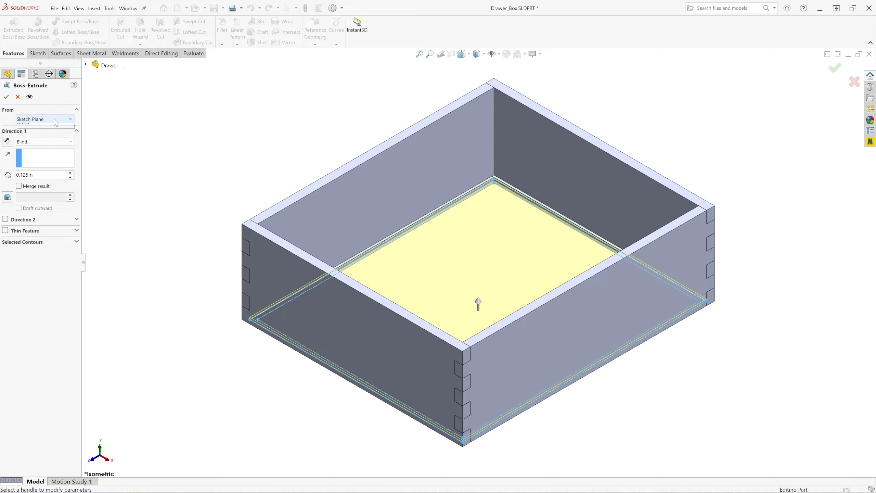
Set the bottom panel's extrusion to start at an offset of 0.375 in from the sketch plane
left_click(42, 119)
left_click(40, 149)
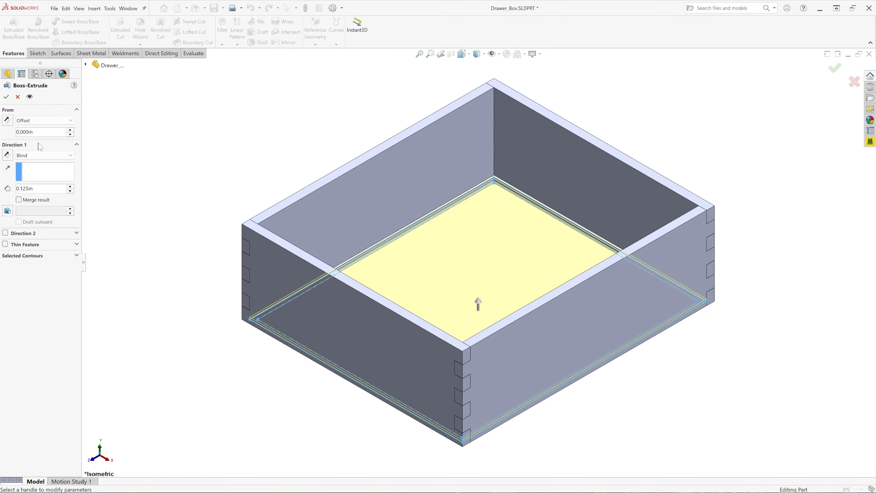
left_click(462, 54)
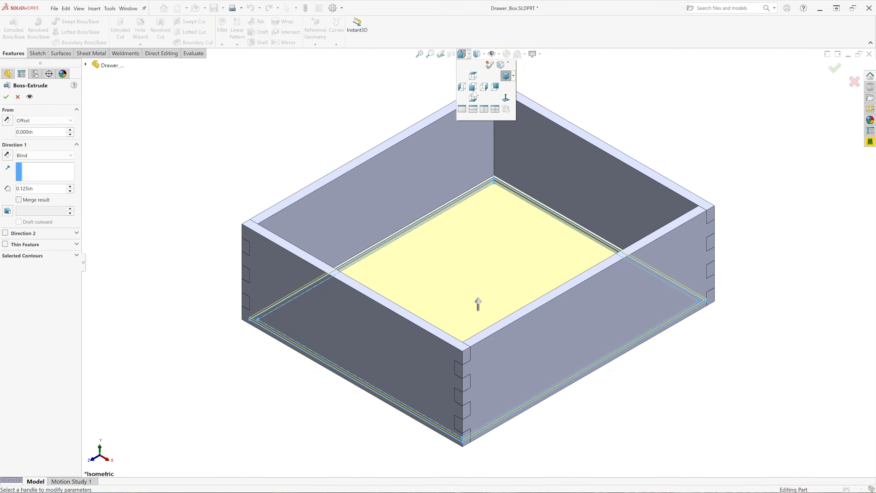
left_click(473, 88)
scroll(337, 332, "down", 3)
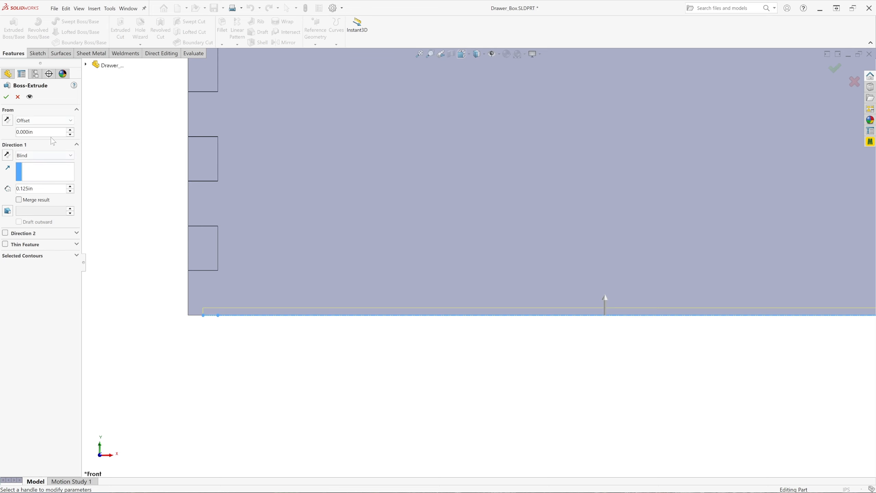
left_click_drag(38, 132, 12, 131)
type(".")
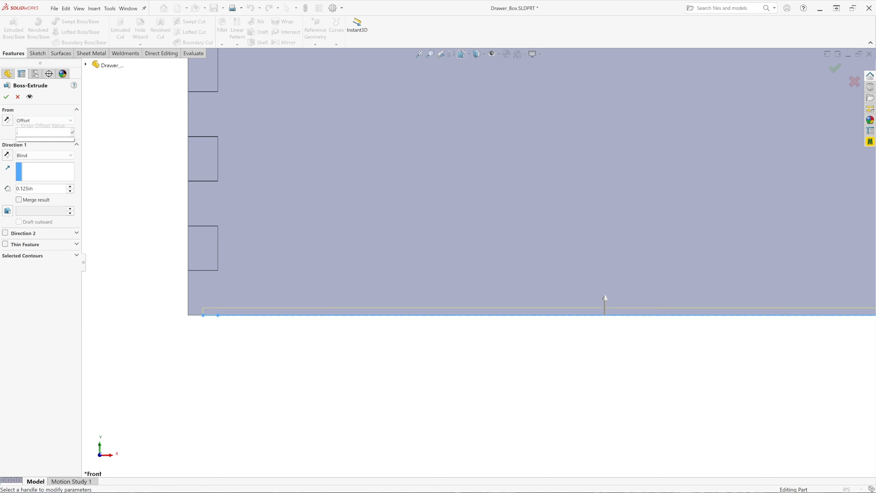
type("375")
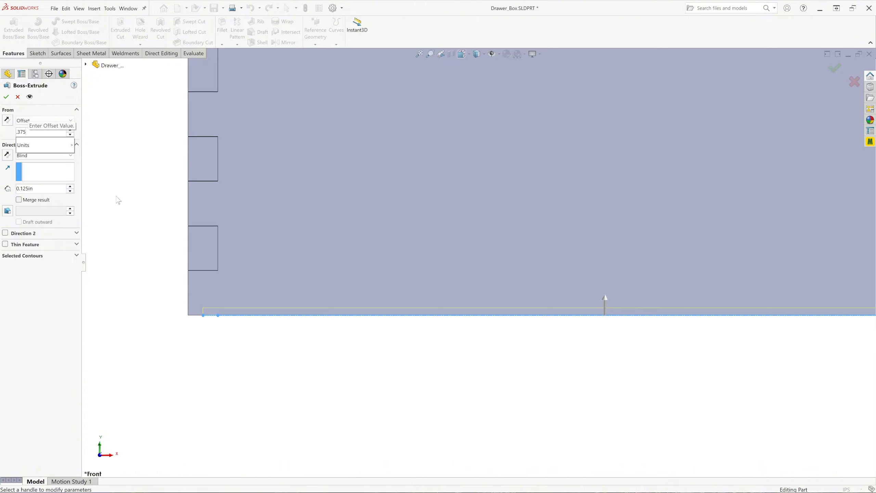
key("Return")
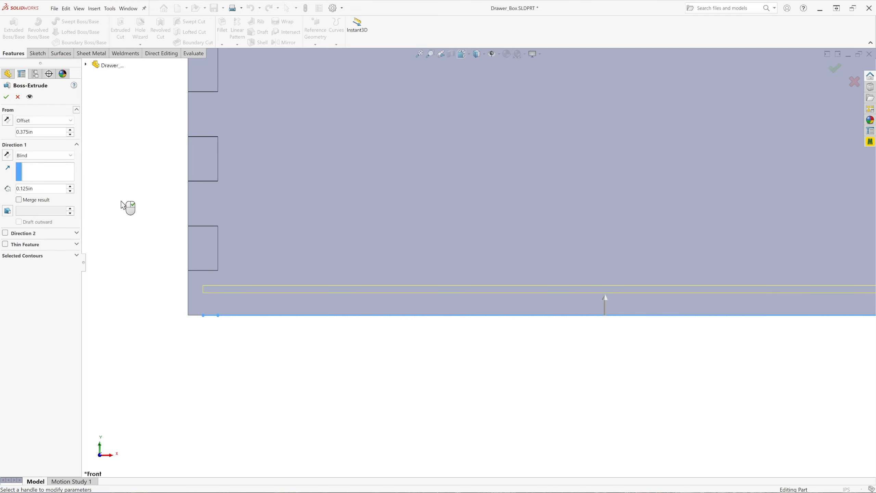
Change the bottom panel's end condition to Mid Plane and complete the extrusion
left_click(53, 157)
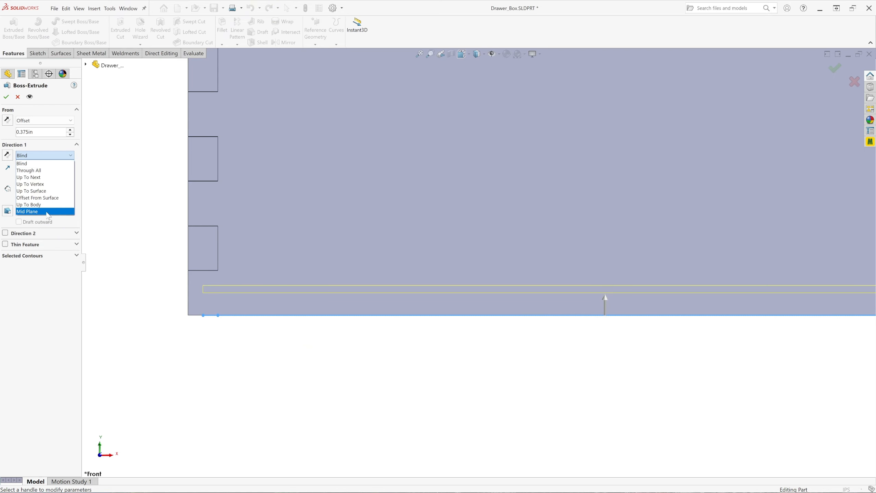
left_click(48, 211)
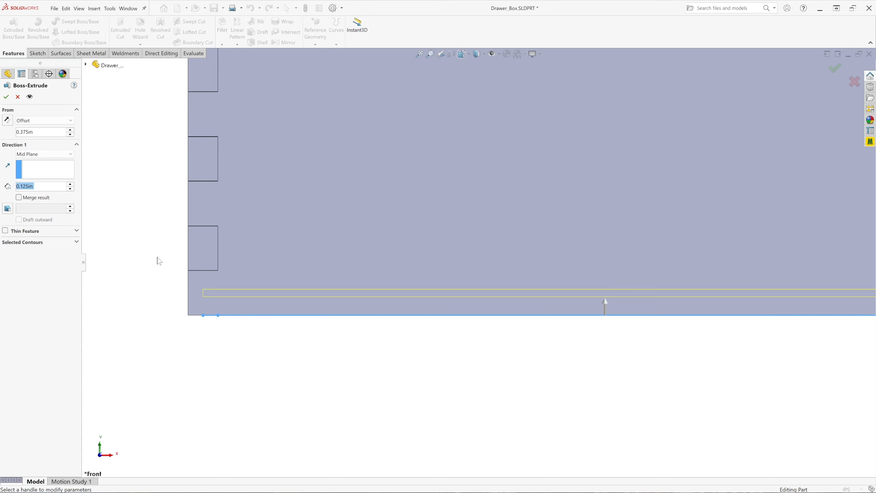
key("f")
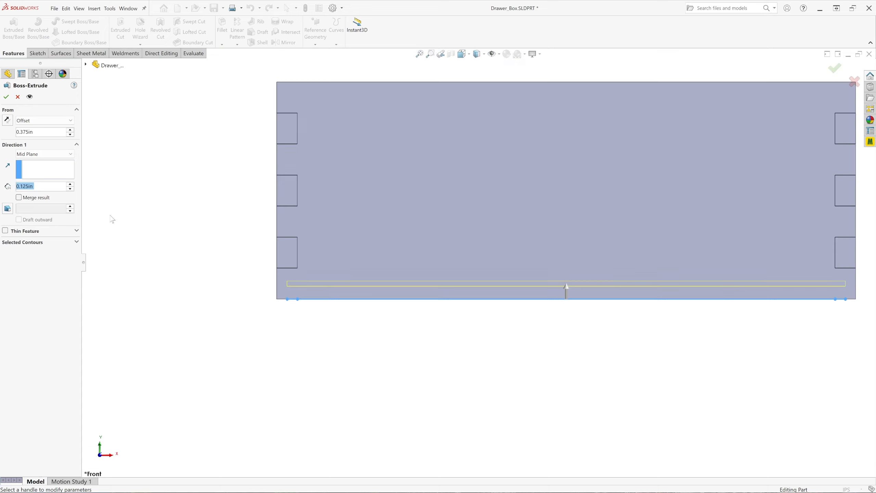
left_click(6, 97)
Hide the front wall and examine how the bottom panel fits between the side walls
left_click(462, 55)
left_click(502, 406)
scroll(502, 407, "up", 3)
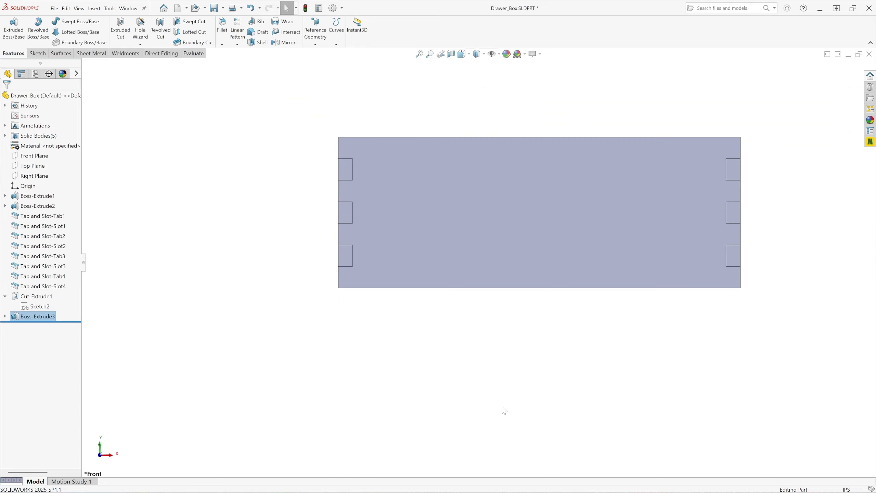
scroll(633, 203, "down", 2)
left_click(449, 240)
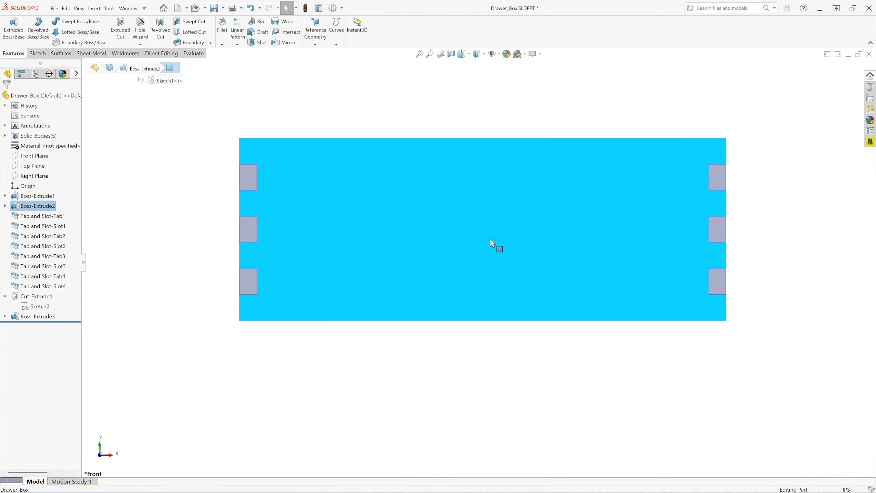
right_click(460, 177)
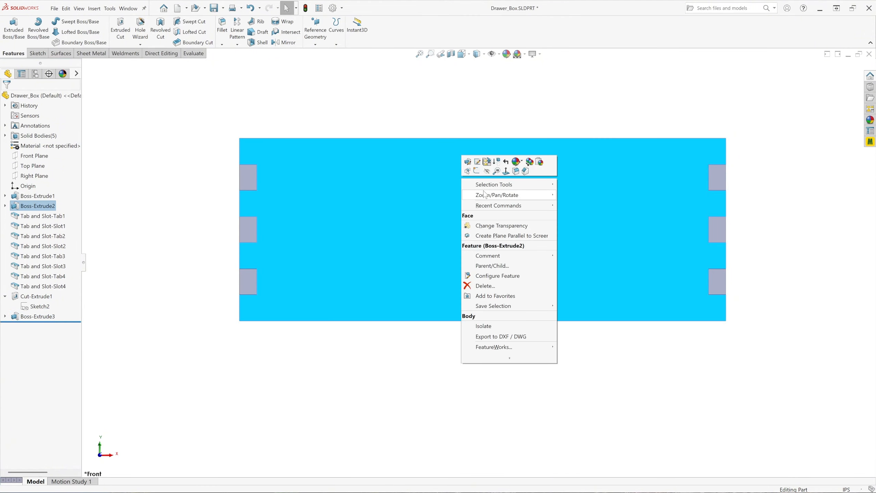
left_click(474, 175)
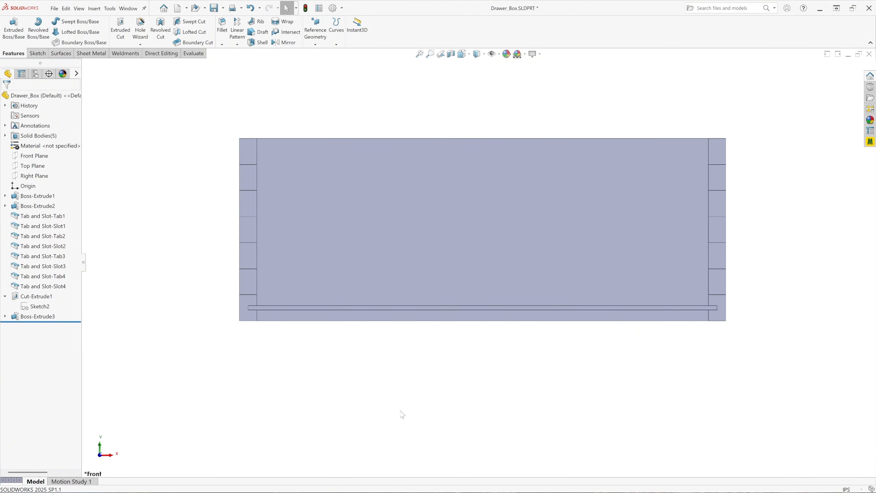
scroll(431, 355, "up", 2)
middle_click_drag(433, 355, 465, 376)
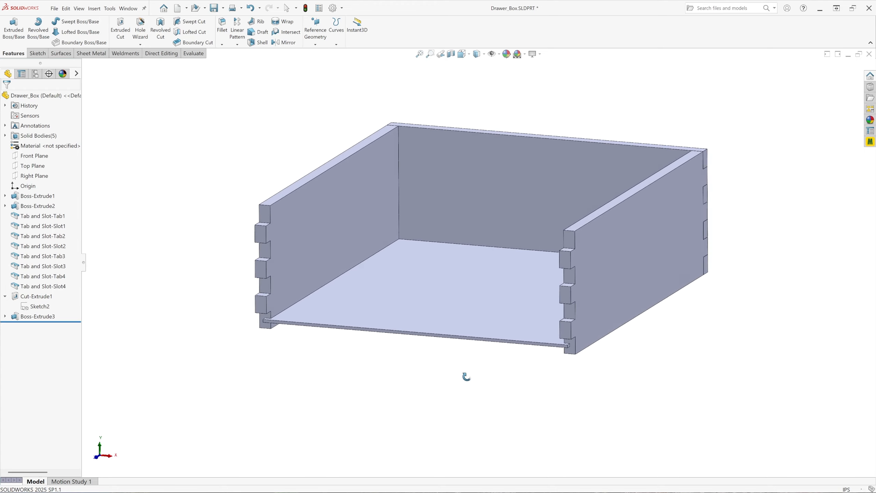
scroll(431, 312, "down", 2)
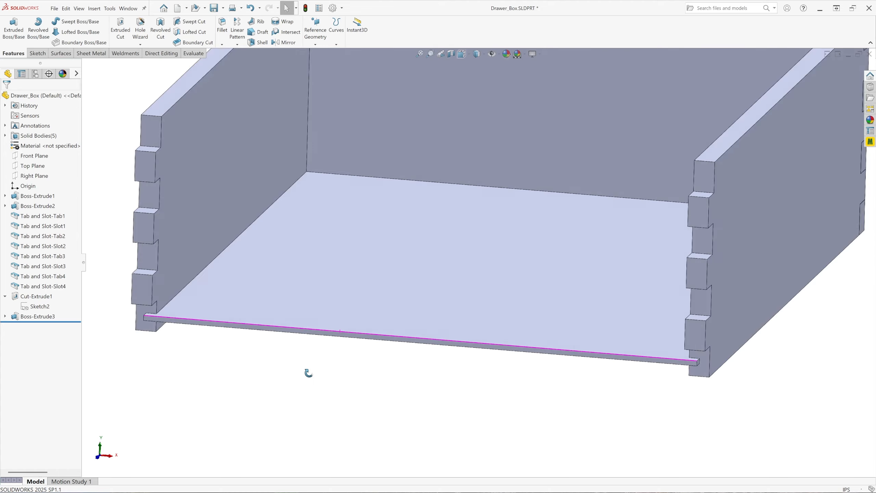
mouse_move(307, 369)
middle_mouse_down()
mouse_move(336, 365)
mouse_move(291, 342)
mouse_move(287, 371)
mouse_move(283, 358)
mouse_move(297, 366)
mouse_move(305, 359)
middle_mouse_up()
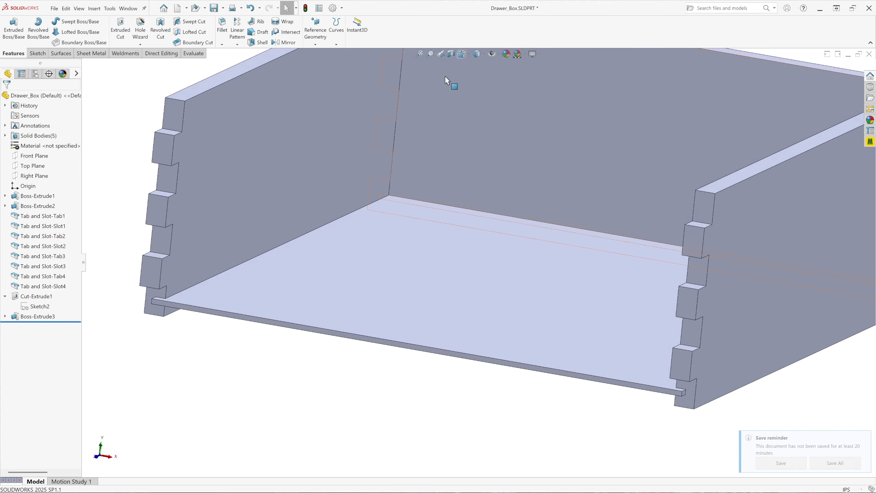
Undo hiding the front wall and show the whole box in the isometric view
left_click(250, 8)
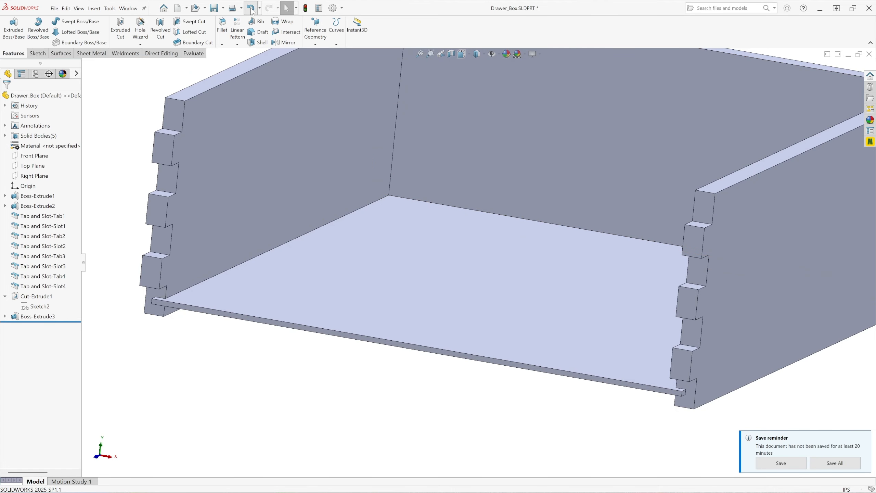
left_click(462, 53)
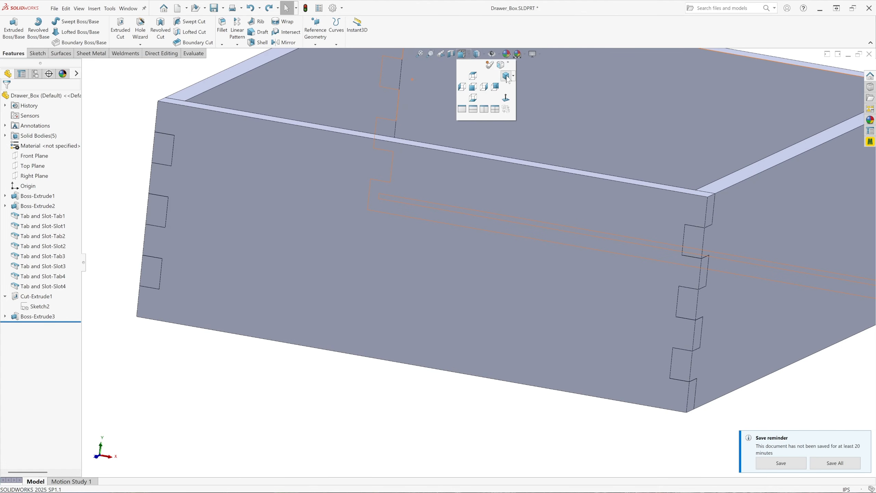
left_click(493, 87)
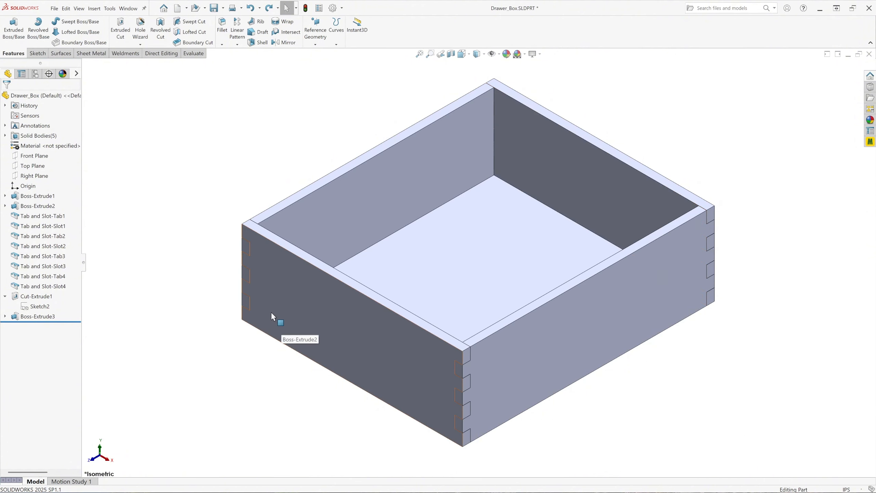
key("f")
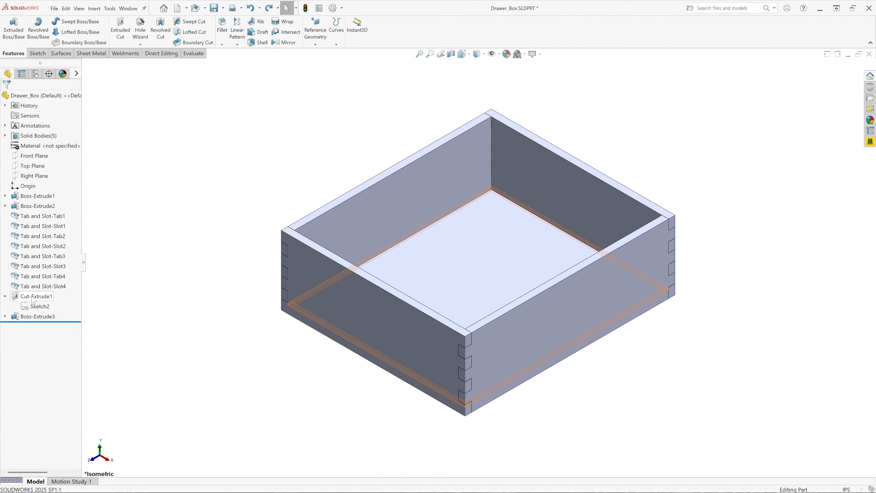
Apply the Balsa material from the Woods category of SOLIDWORKS Materials to the whole part
left_click(5, 296)
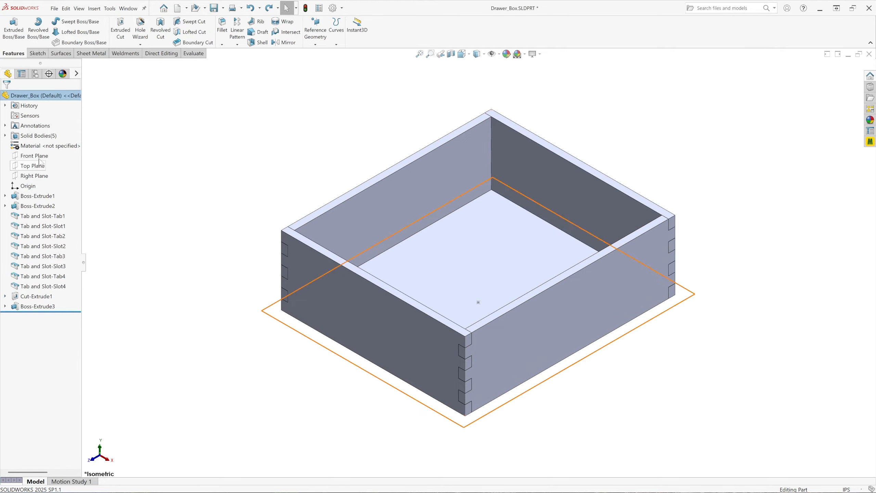
left_click(51, 146)
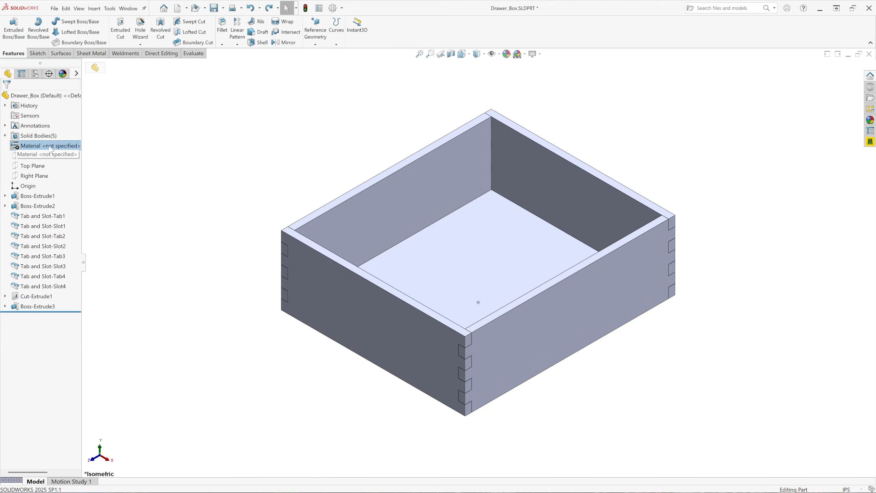
right_click(49, 146)
left_click(65, 151)
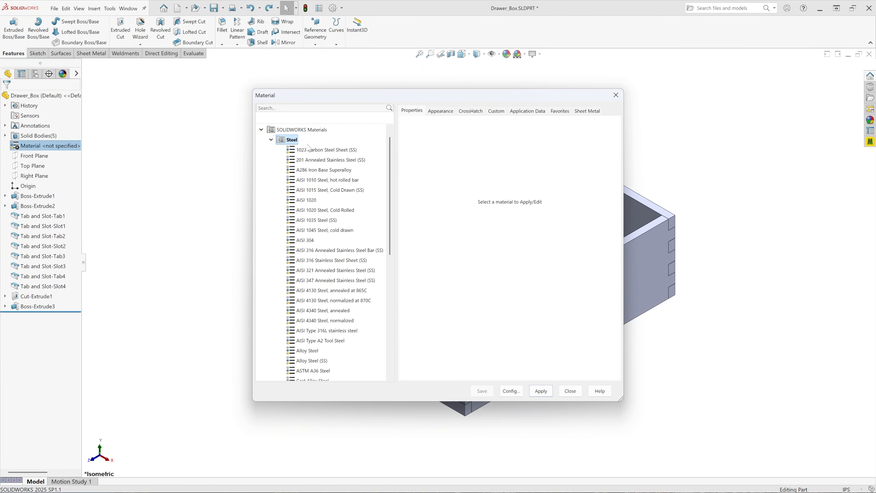
left_click(275, 140)
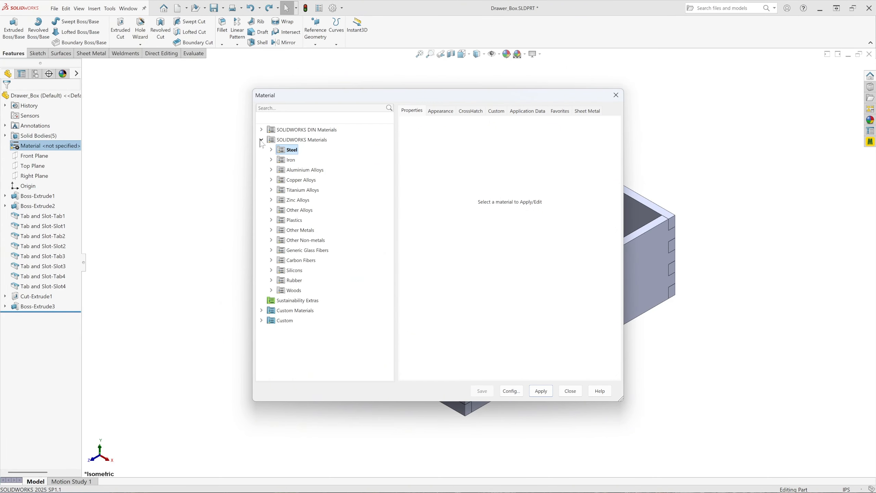
left_click(271, 291)
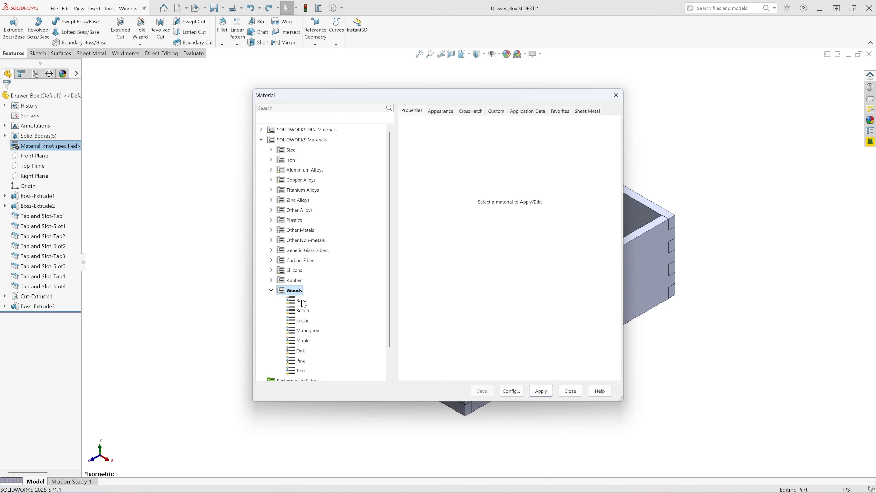
left_click(303, 304)
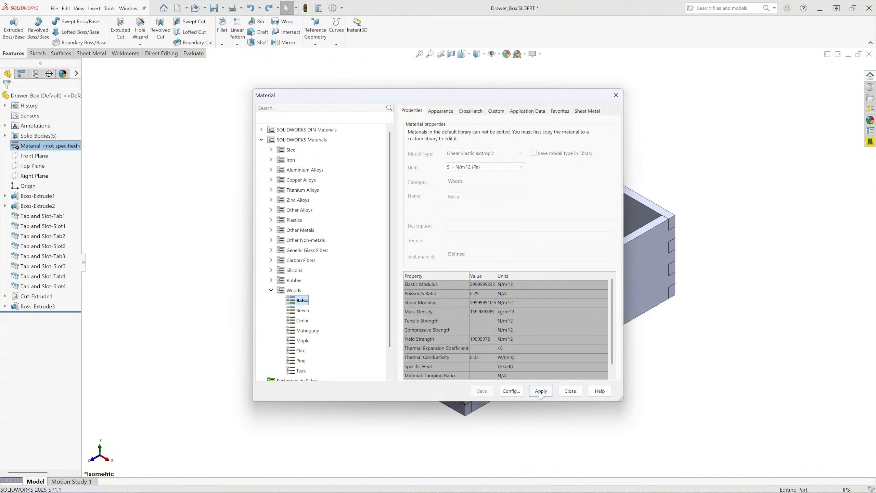
left_click(540, 392)
left_click(579, 393)
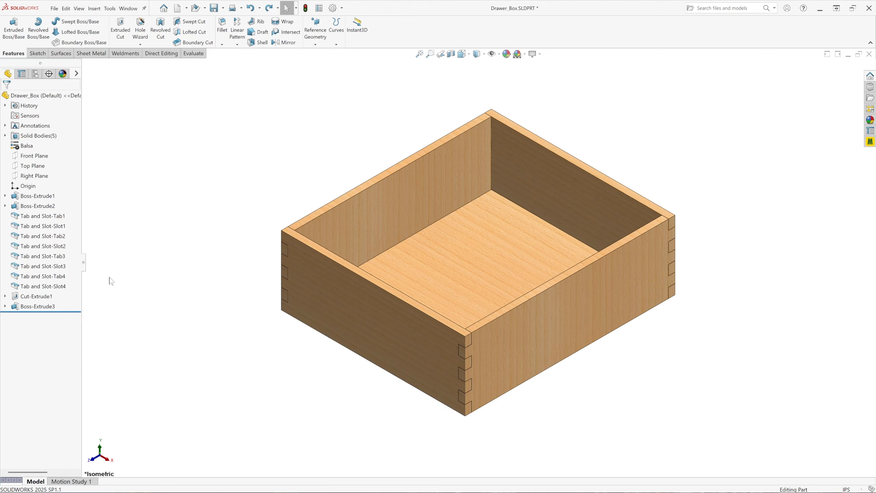
Apply the polished birch 2d wood appearance to the bottom panel feature
left_click(49, 307)
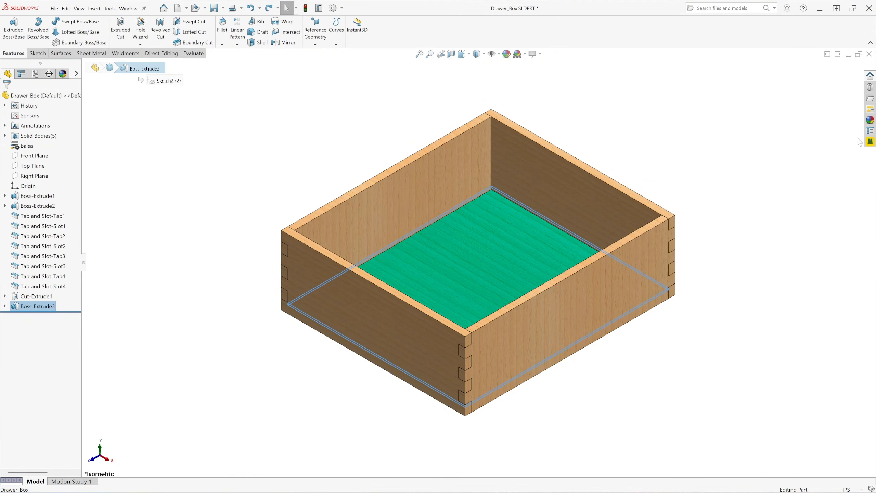
left_click(869, 121)
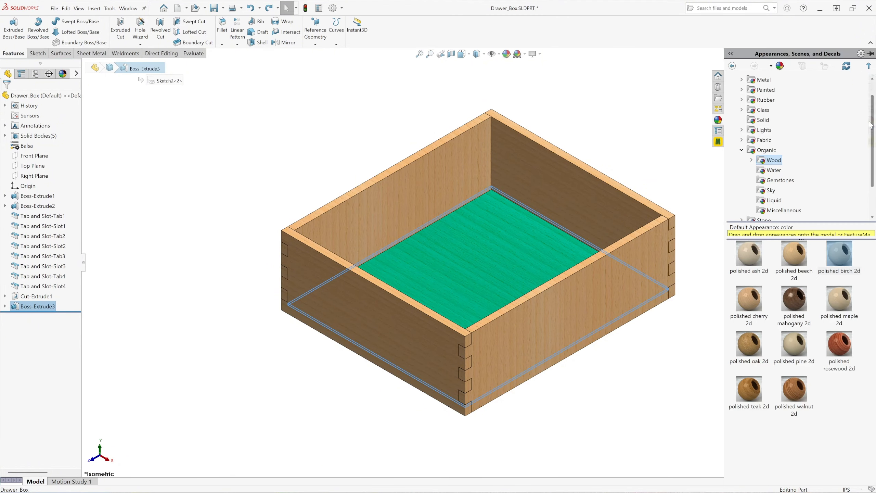
left_click(740, 150)
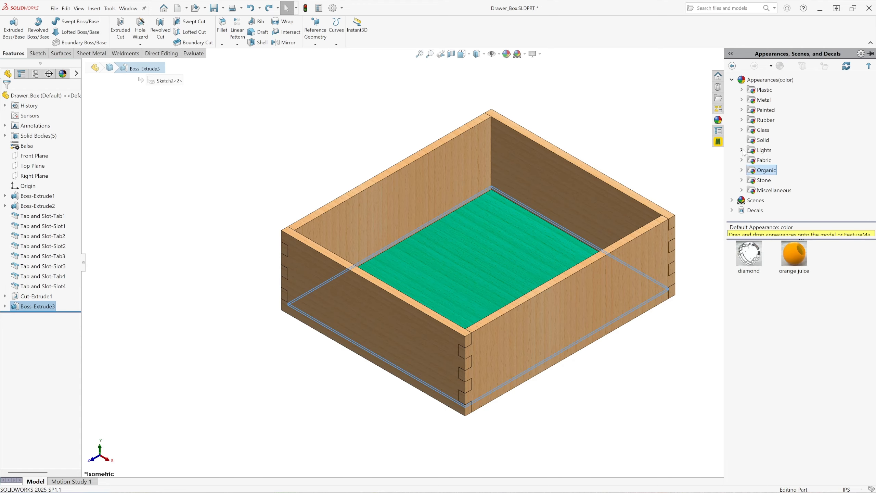
left_click(741, 169)
left_click(776, 160)
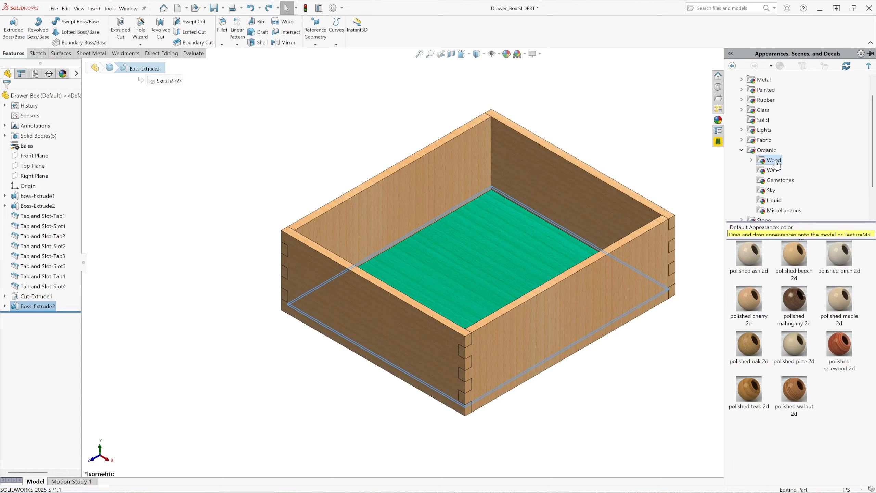
left_click(838, 255)
left_click(637, 145)
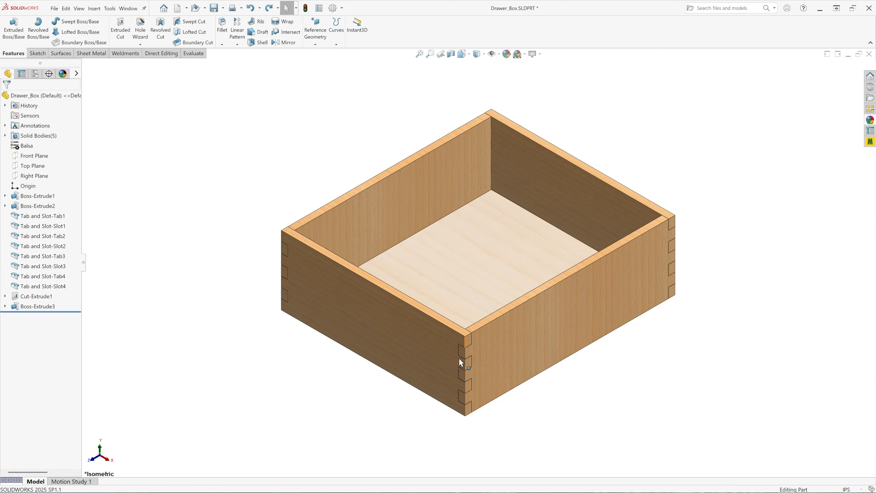
Hide the front and right walls to examine the birch bottom panel, and undo both hides
scroll(457, 367, "up", 1)
scroll(506, 374, "down", 2)
scroll(474, 207, "up", 3)
scroll(476, 208, "down", 2)
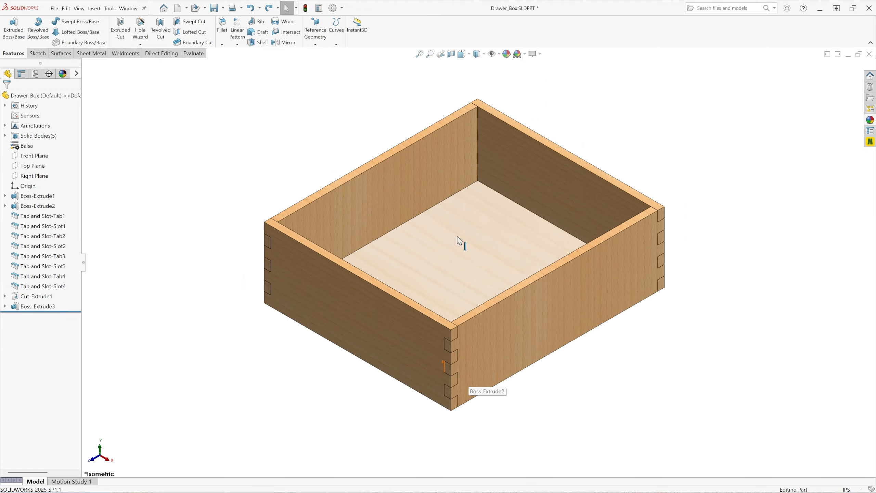
left_click(408, 334)
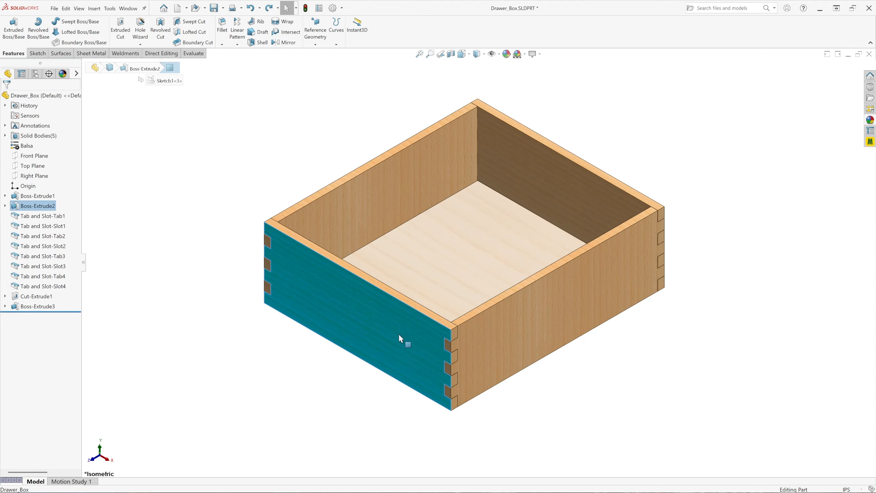
right_click(399, 334)
left_click(426, 300)
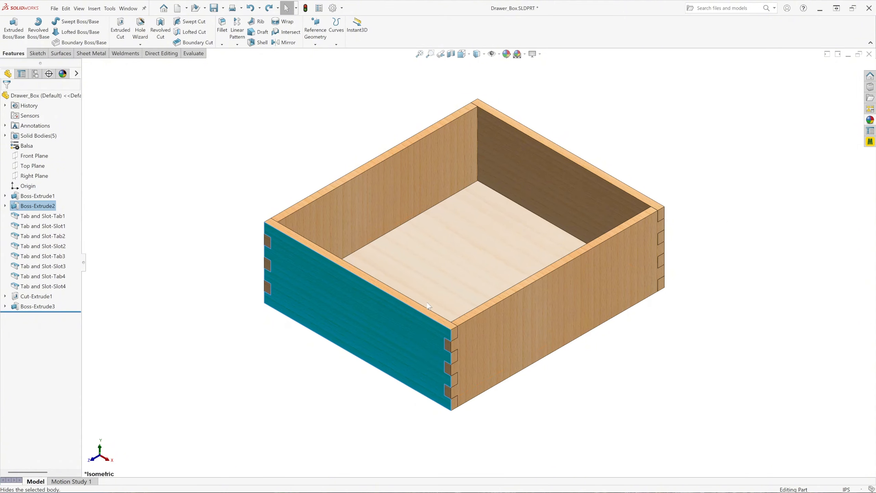
left_click(532, 334)
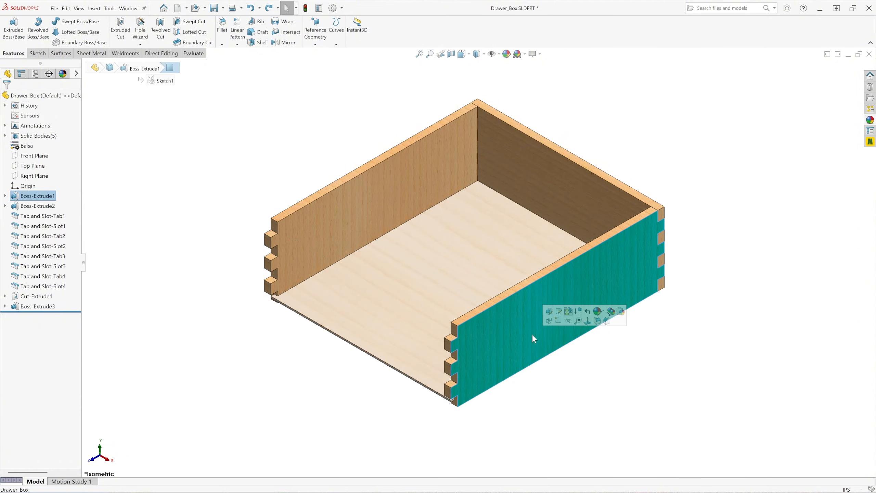
left_click(568, 321)
left_click(280, 428)
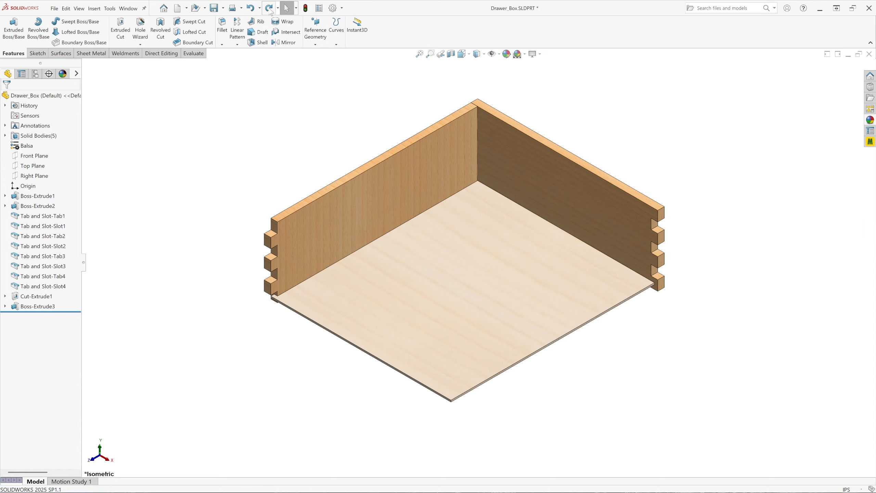
left_click(250, 8)
left_click(251, 9)
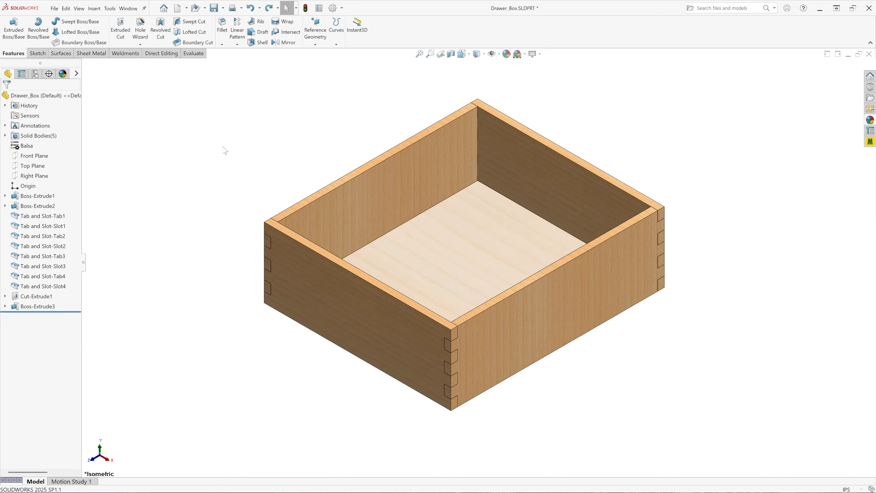
Examine the finished drawer box in the top, front and right views and return to the isometric view
left_click(477, 53)
left_click(470, 79)
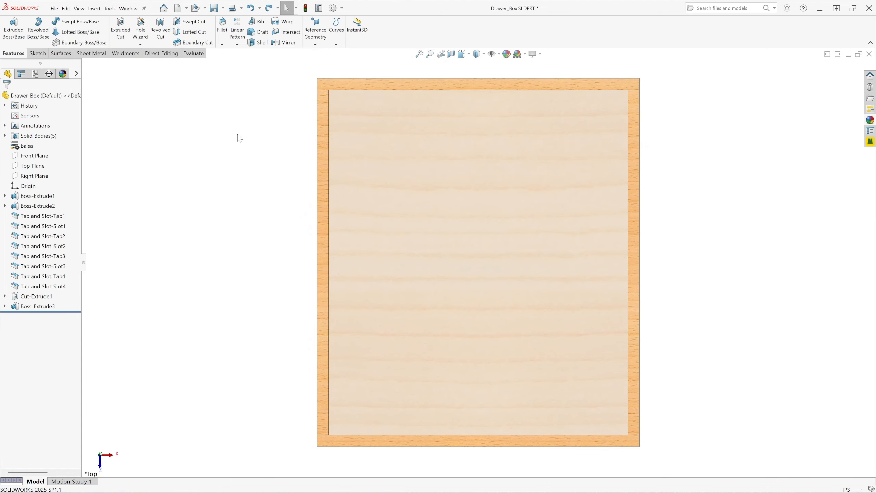
left_click(463, 53)
left_click(474, 87)
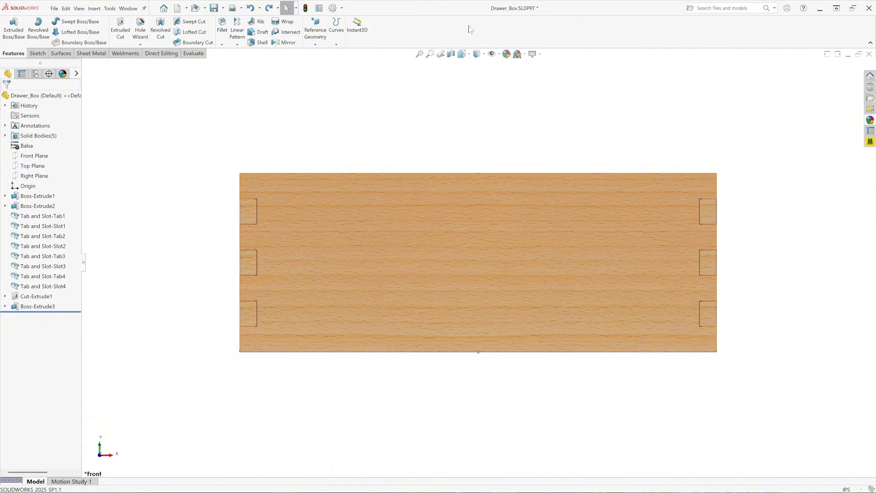
left_click(463, 54)
left_click(484, 88)
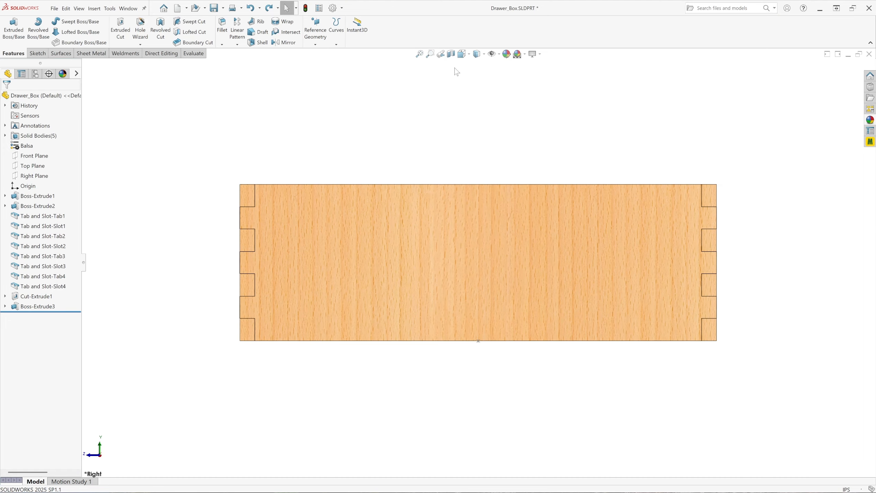
left_click(462, 54)
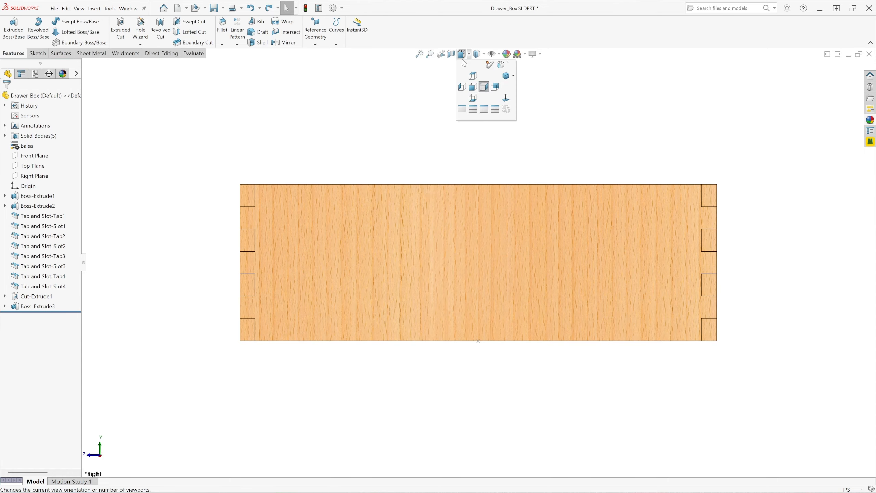
left_click(506, 77)
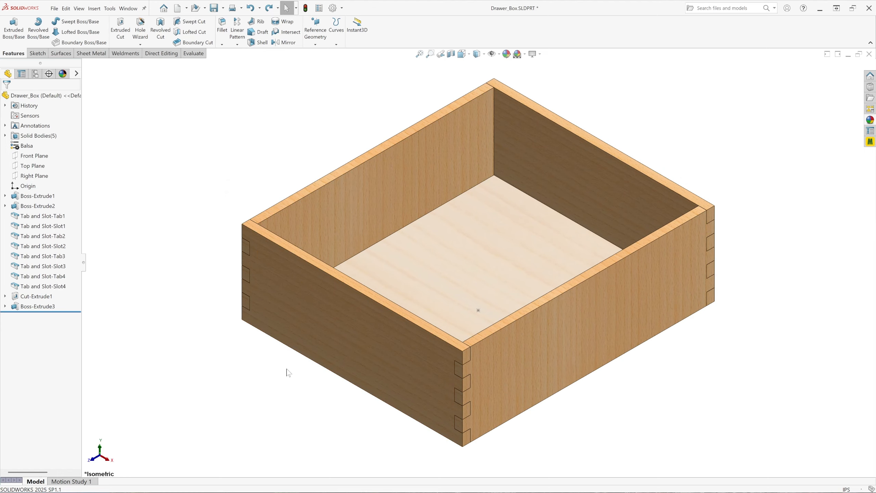
middle_click_drag(286, 368, 256, 383)
left_click(461, 54)
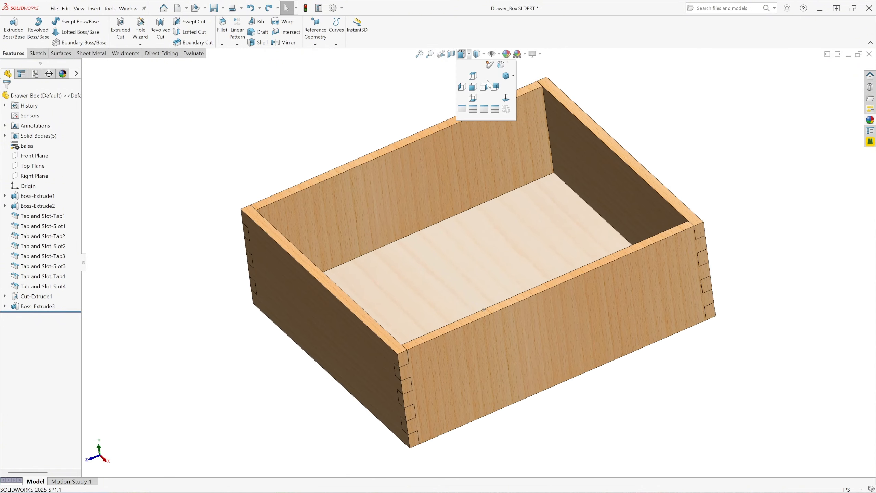
left_click(505, 82)
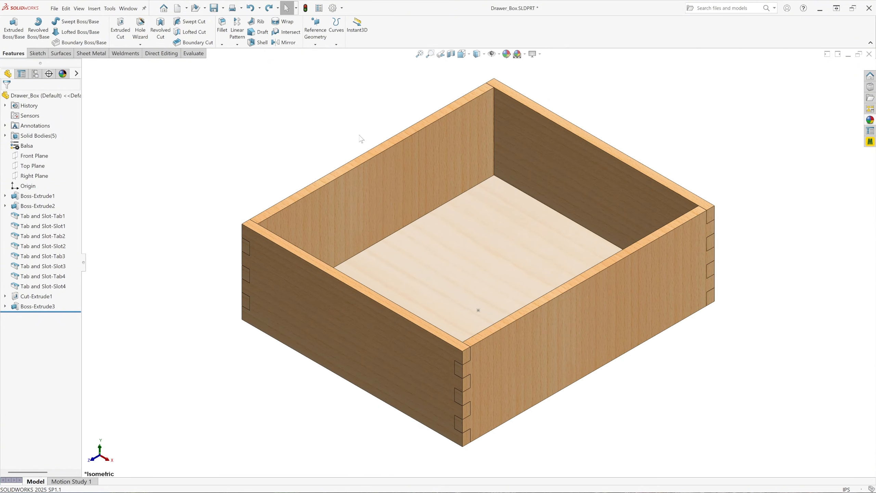